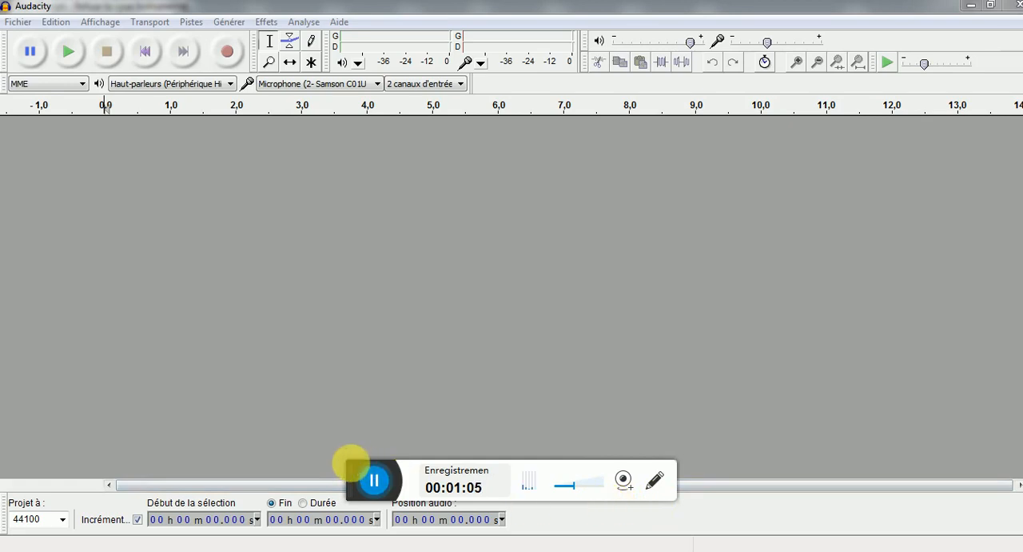
Select the Samson C01U microphone as the recording device
{"action": "left_click_drag", "start_coordinate": [343, 465], "coordinate": [421, 546]}
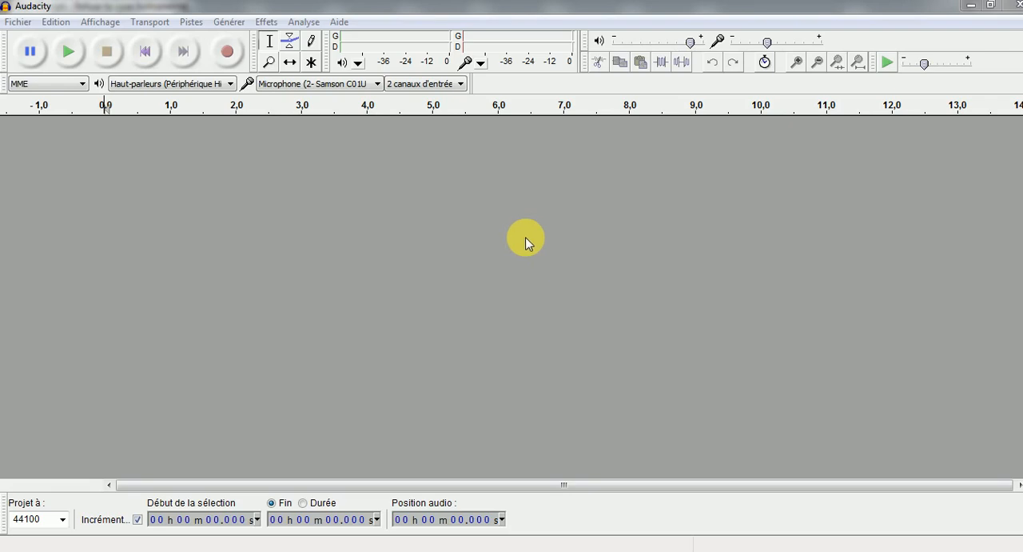
{"action": "left_click", "coordinate": [354, 85]}
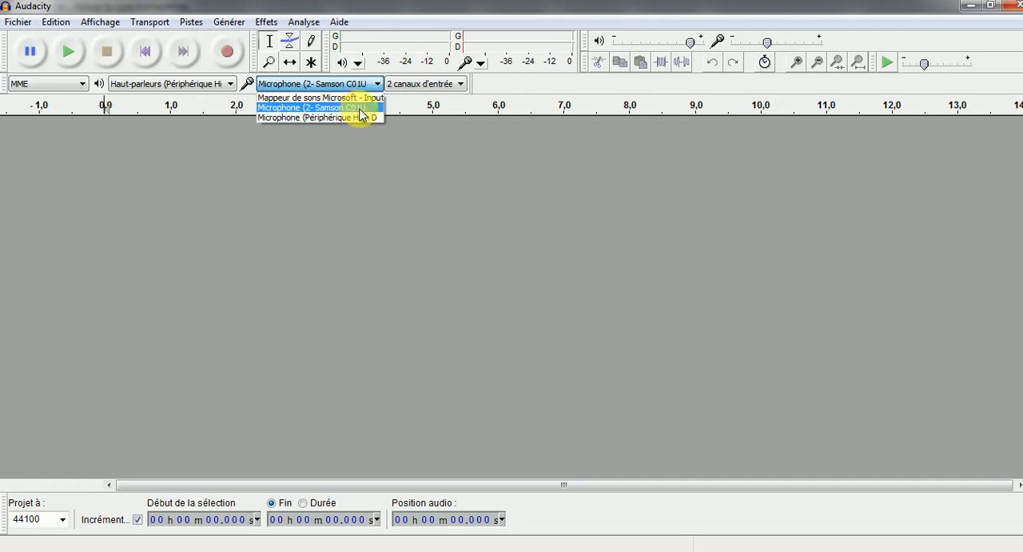
{"action": "left_click", "coordinate": [360, 109]}
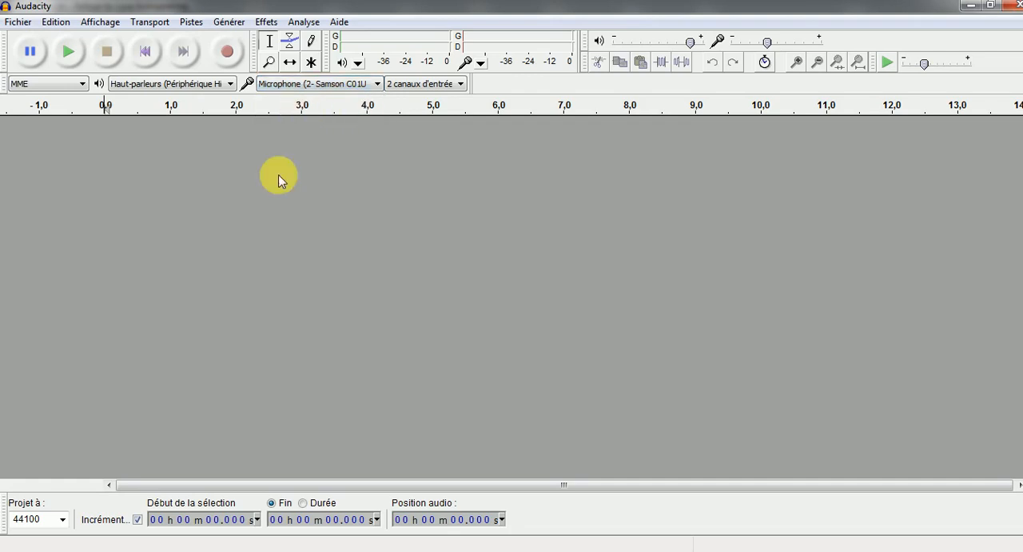
Record and play back a short microphone test, and remove the test track
{"action": "left_click", "coordinate": [229, 59]}
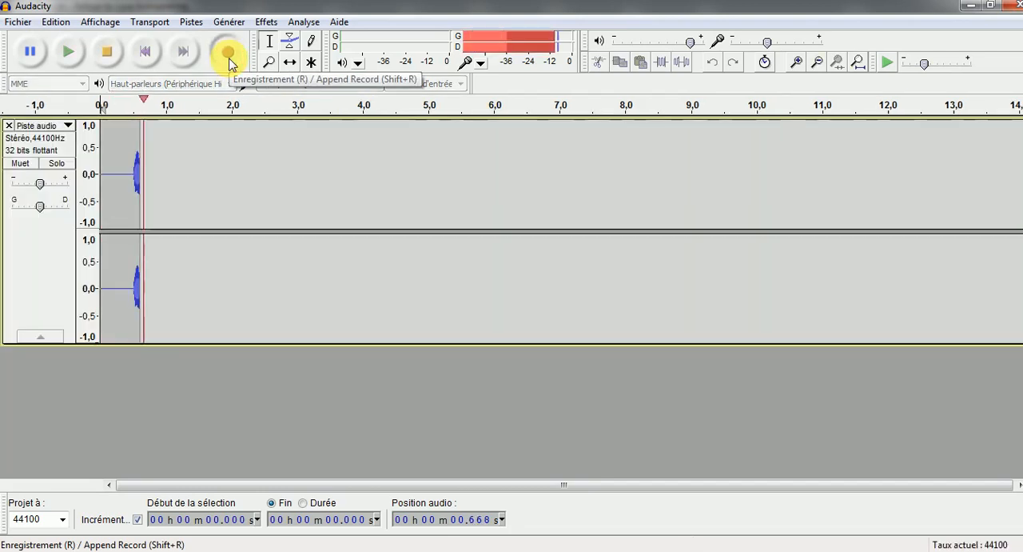
{"action": "left_click", "coordinate": [106, 52]}
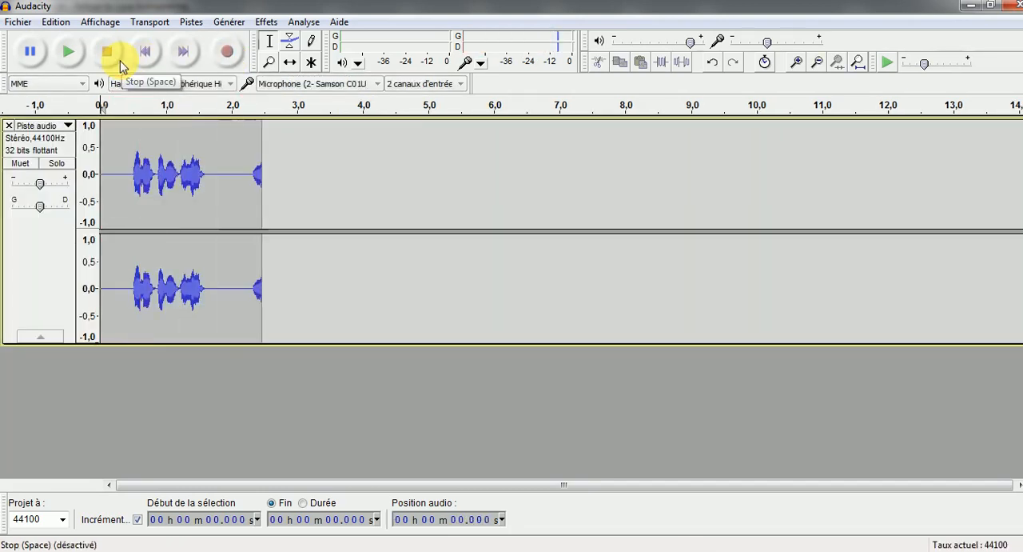
{"action": "left_click", "coordinate": [66, 51]}
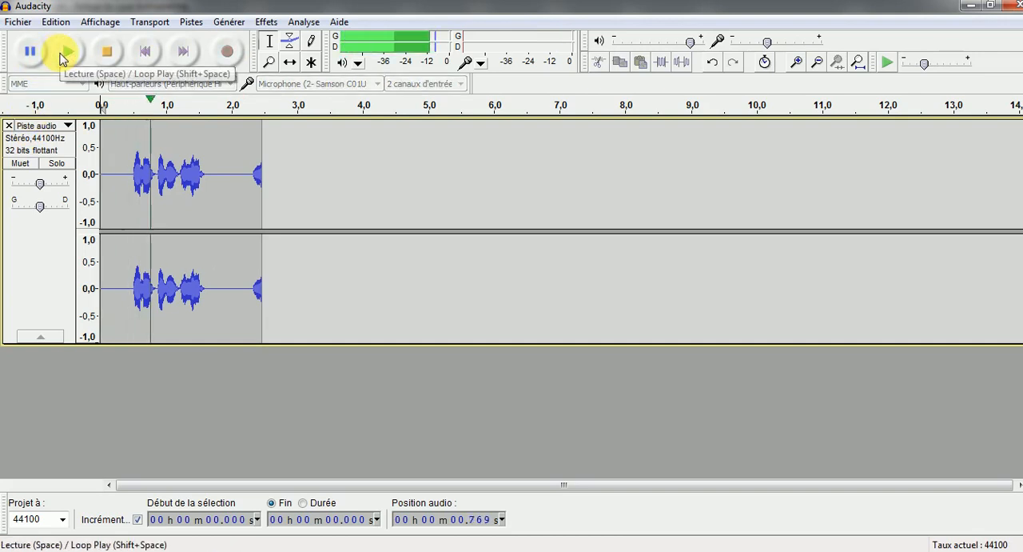
{"action": "left_click", "coordinate": [112, 56]}
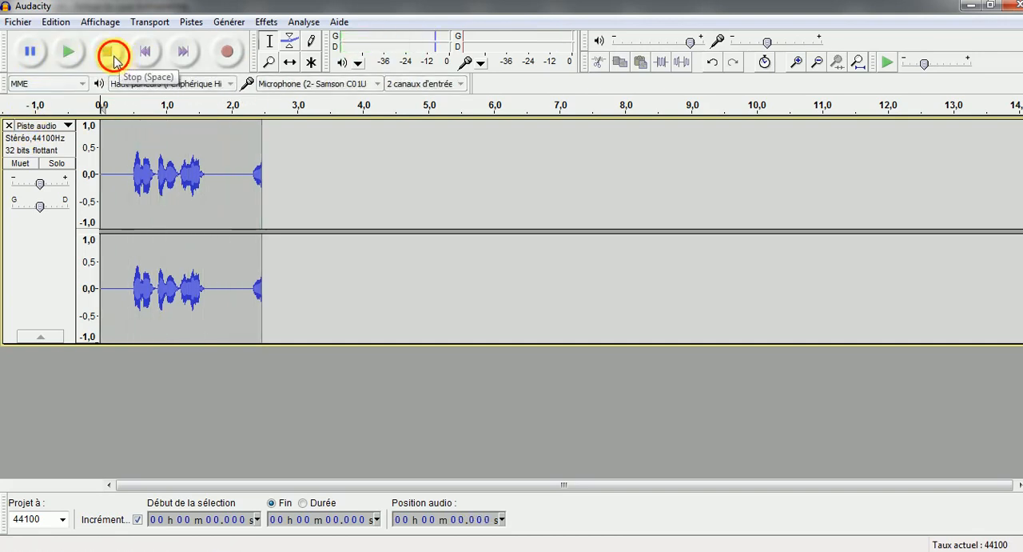
{"action": "left_click", "coordinate": [9, 126]}
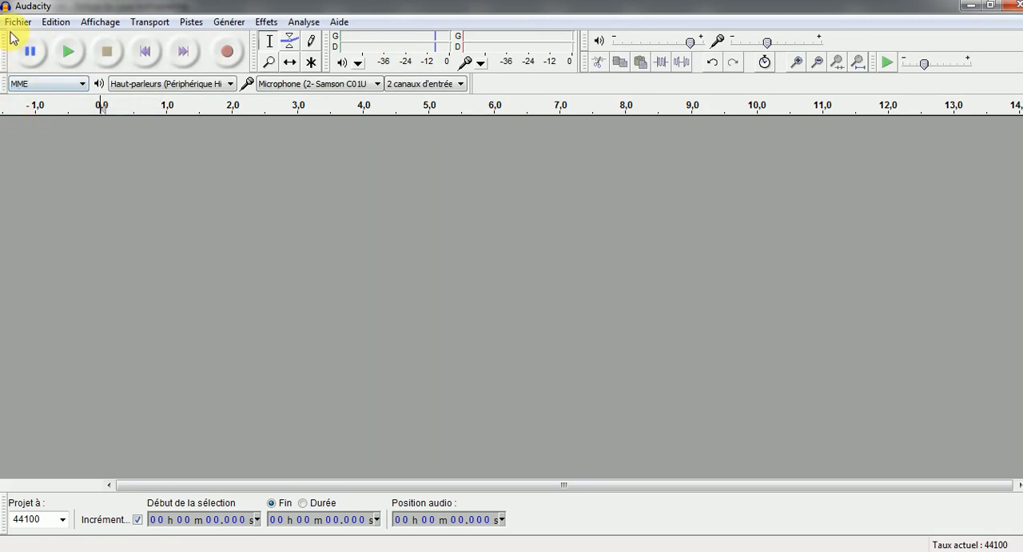
{"action": "left_click", "coordinate": [14, 22]}
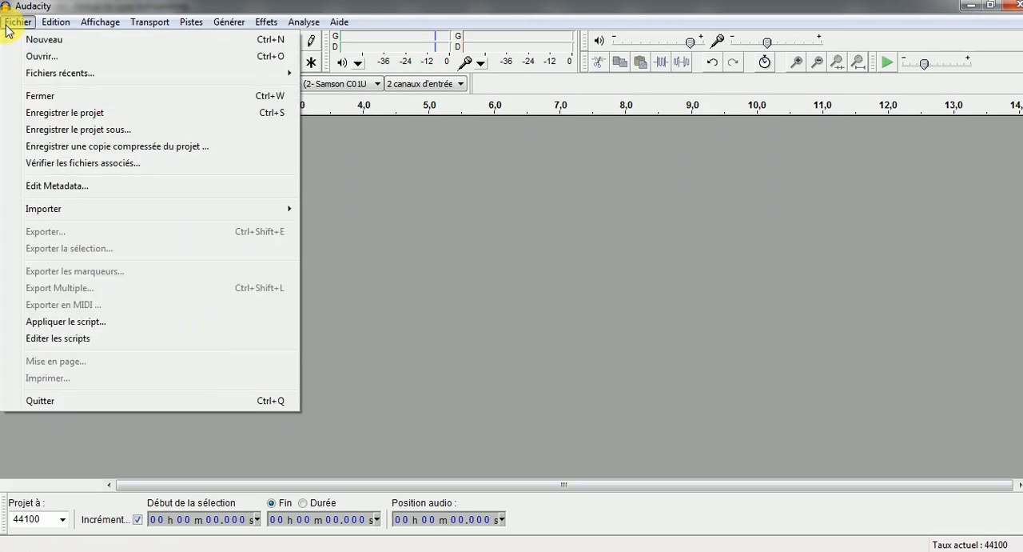
{"action": "left_click", "coordinate": [40, 58]}
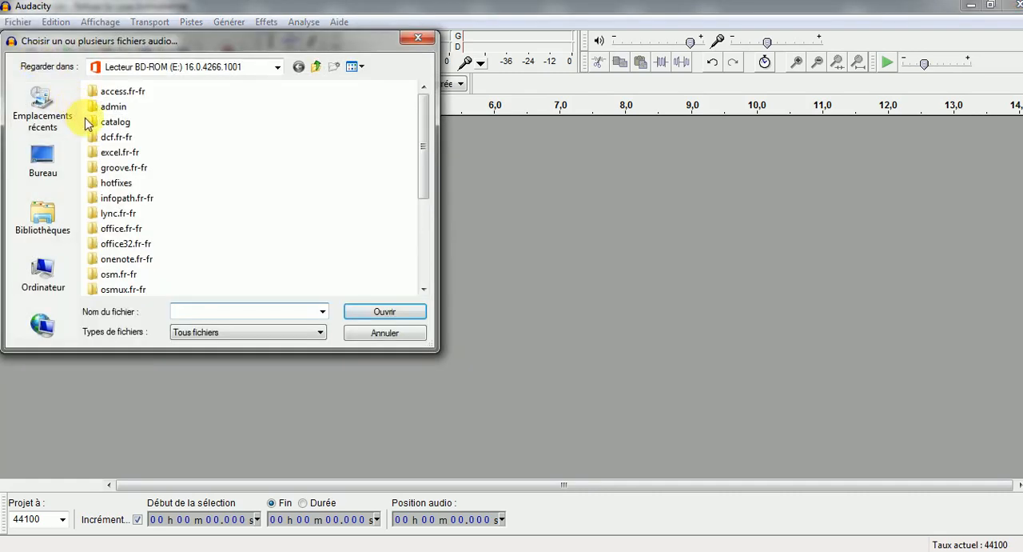
{"action": "left_click", "coordinate": [60, 231]}
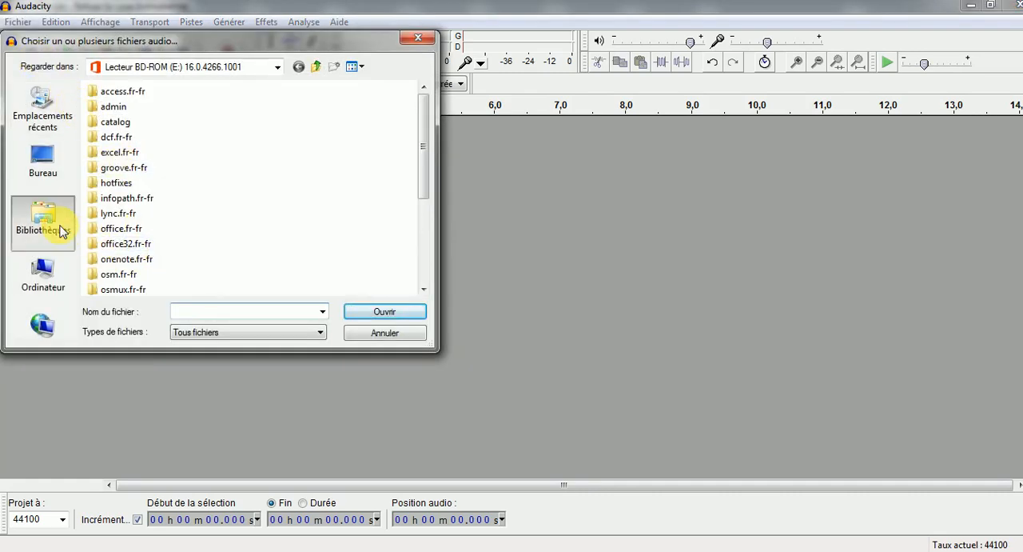
{"action": "left_click", "coordinate": [48, 284]}
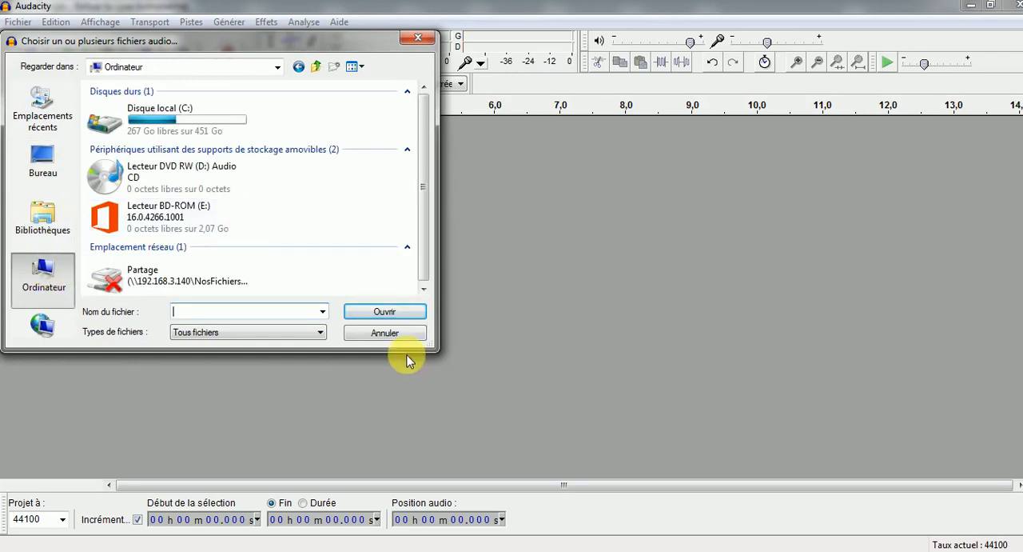
{"action": "left_click", "coordinate": [386, 333]}
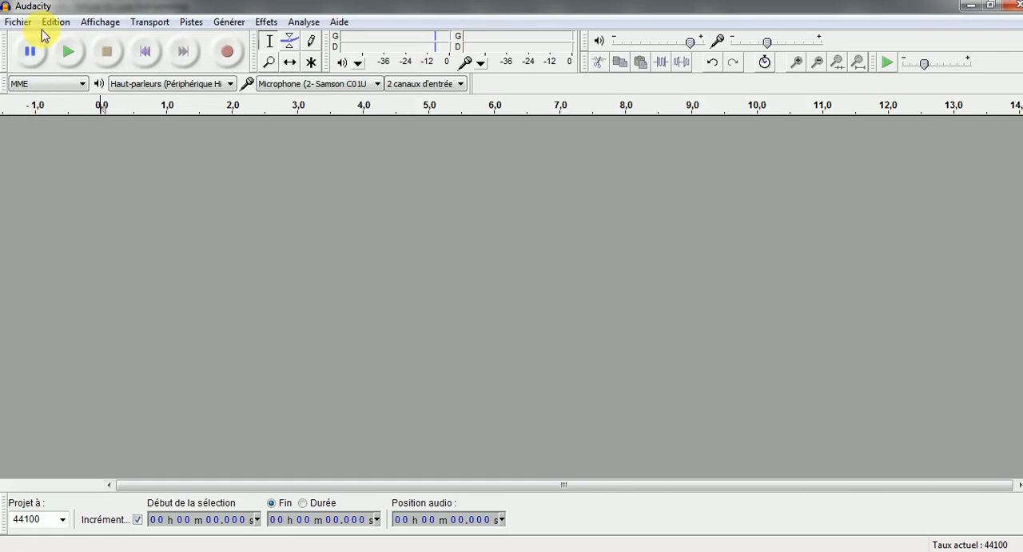
{"action": "left_click", "coordinate": [19, 23]}
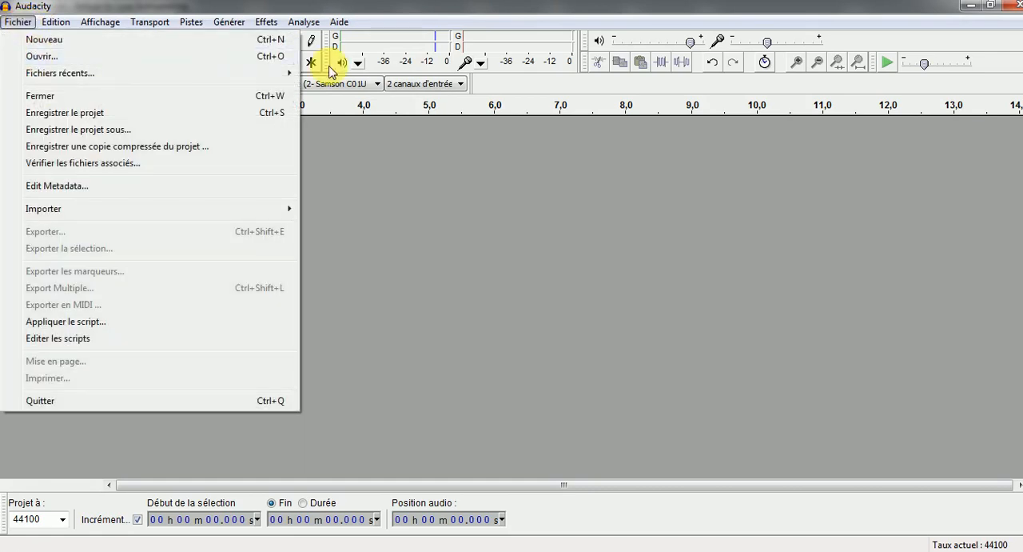
{"action": "left_click", "coordinate": [383, 251]}
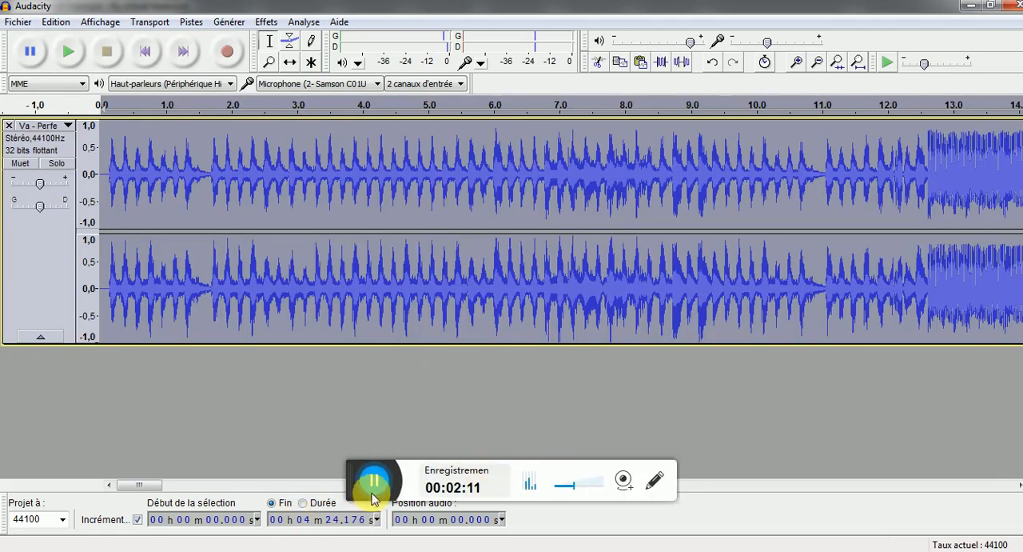
Listen to the opening section of the imported instrumental track and stop playback
{"action": "left_click_drag", "start_coordinate": [352, 493], "coordinate": [389, 551]}
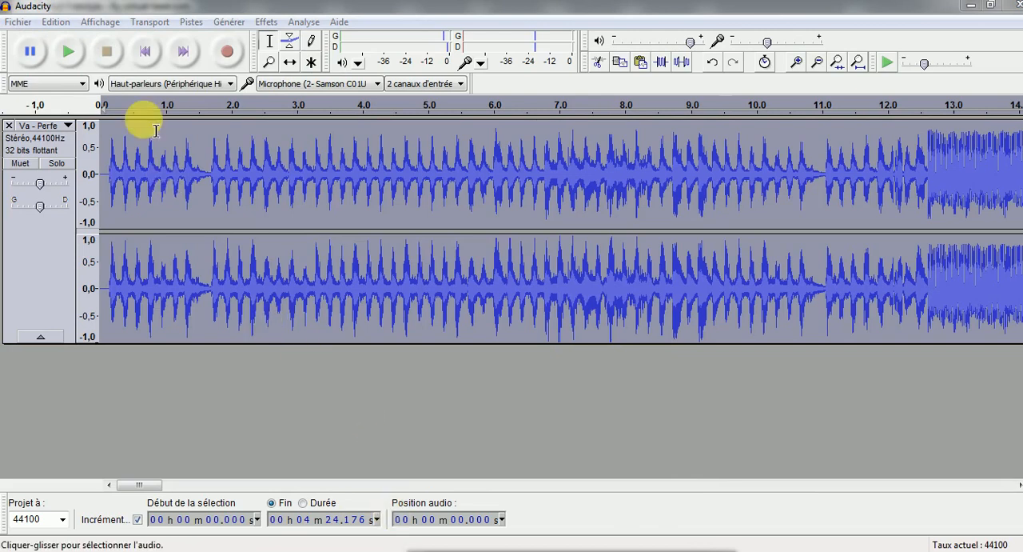
{"action": "left_click", "coordinate": [61, 53]}
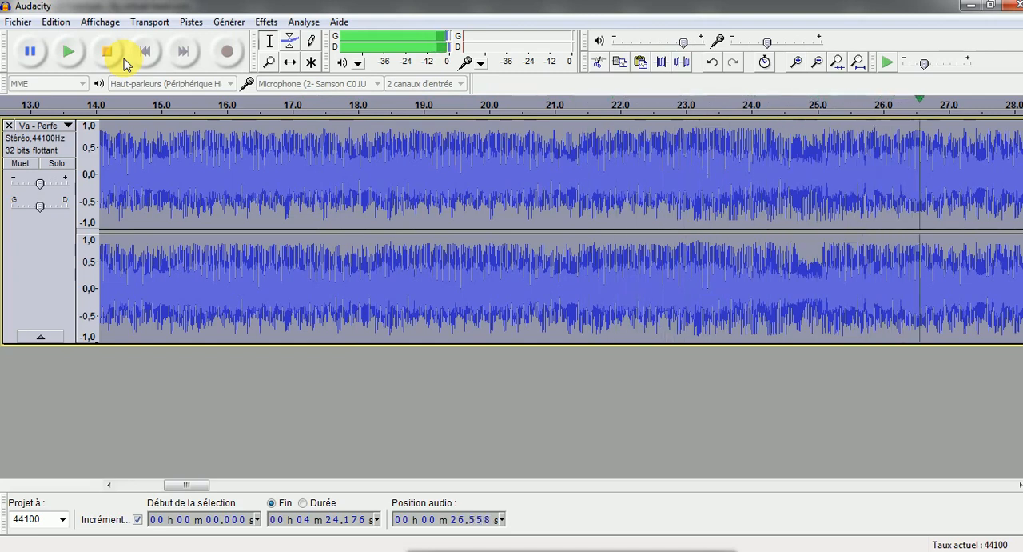
{"action": "left_click", "coordinate": [114, 58]}
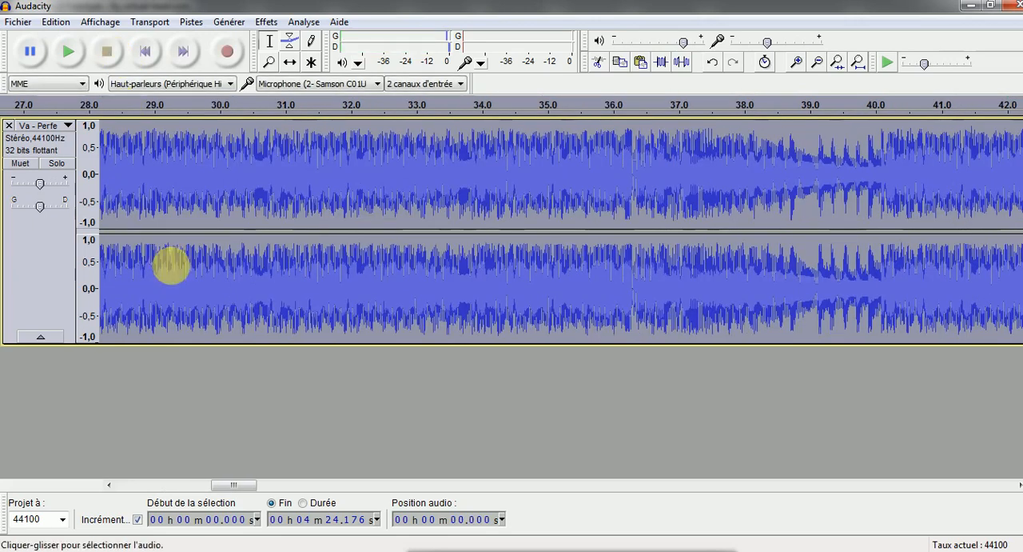
Clear the full-track selection by placing the cursor near the start of the instrumental, at 0.058 s
{"action": "left_click_drag", "start_coordinate": [233, 484], "coordinate": [112, 484]}
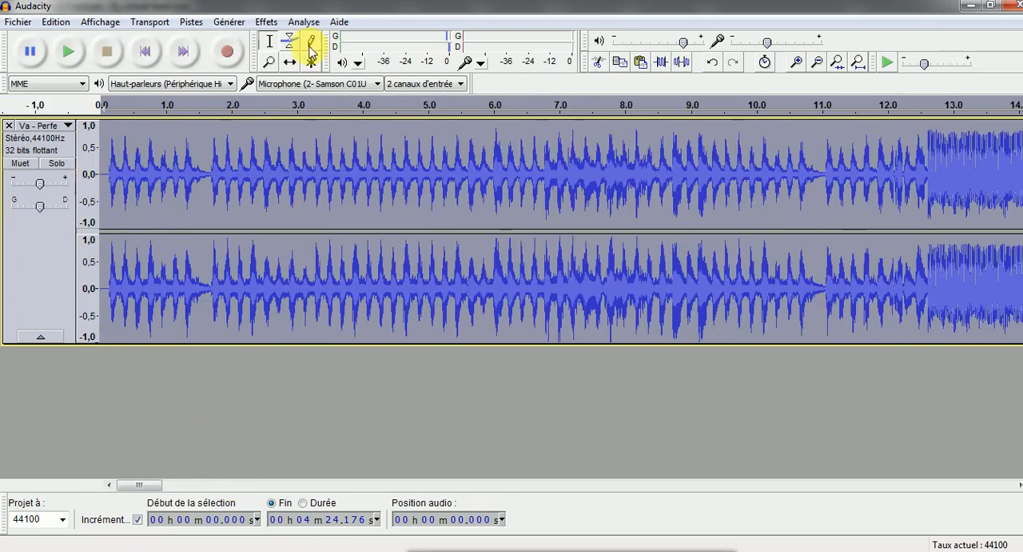
{"action": "left_click", "coordinate": [107, 164]}
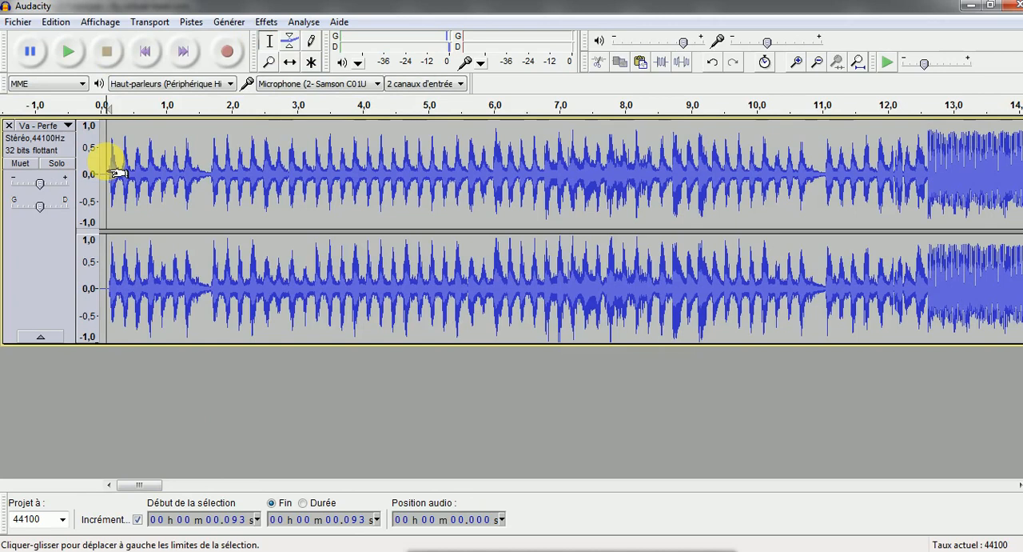
{"action": "left_click", "coordinate": [435, 176]}
{"action": "left_click", "coordinate": [196, 164]}
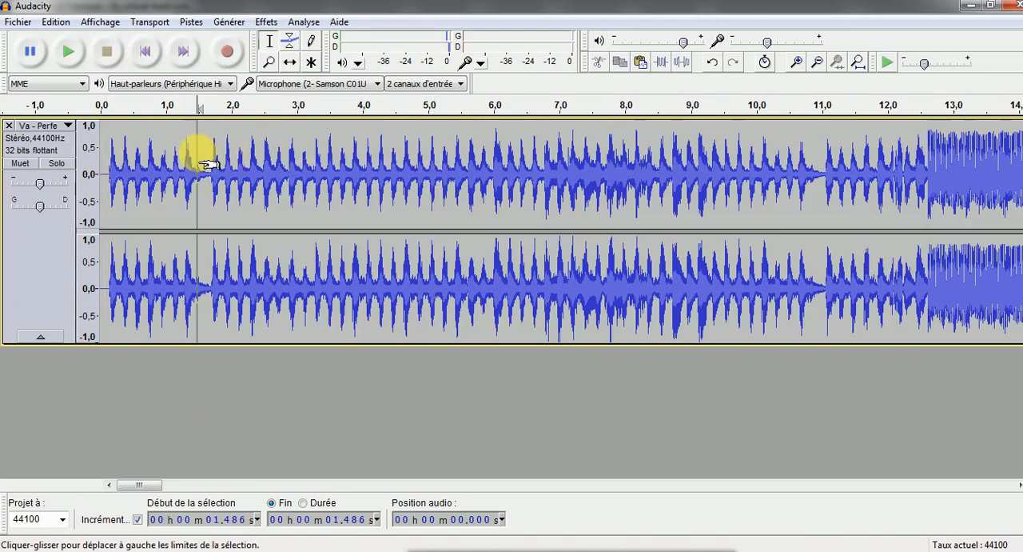
{"action": "left_click", "coordinate": [105, 156]}
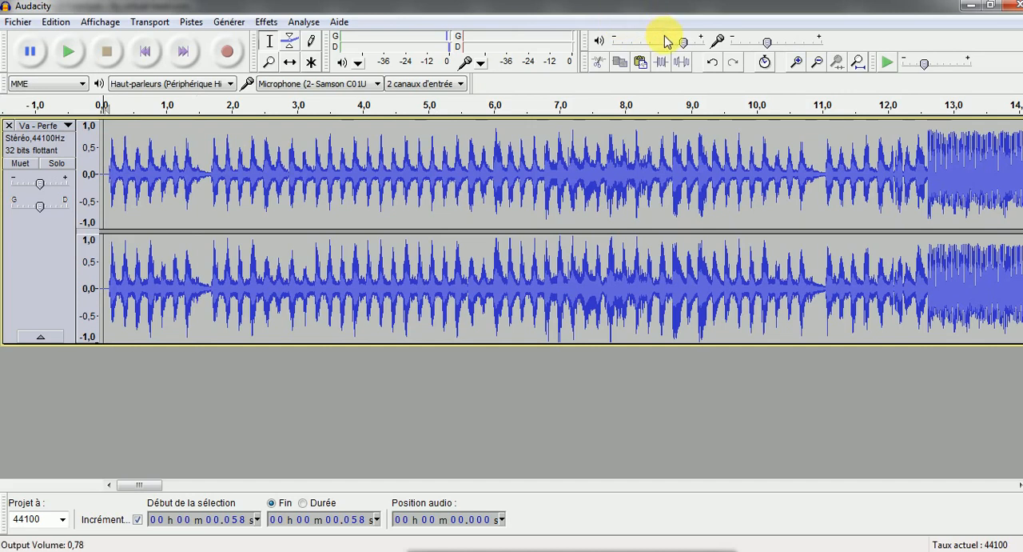
Lower the output volume while the instrumental plays from the cursor, and stop playback
{"action": "mouse_move", "coordinate": [682, 50]}
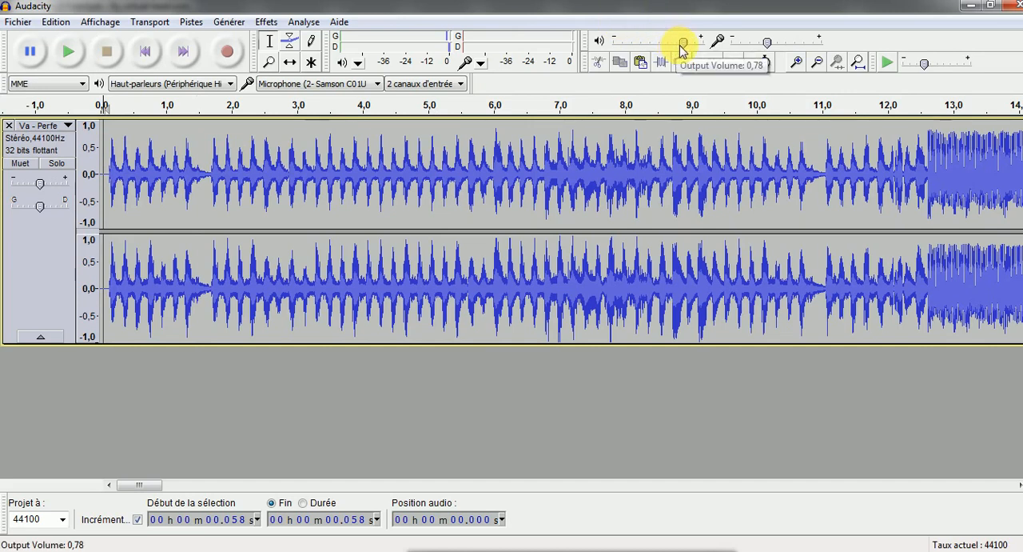
{"action": "left_click", "coordinate": [79, 54]}
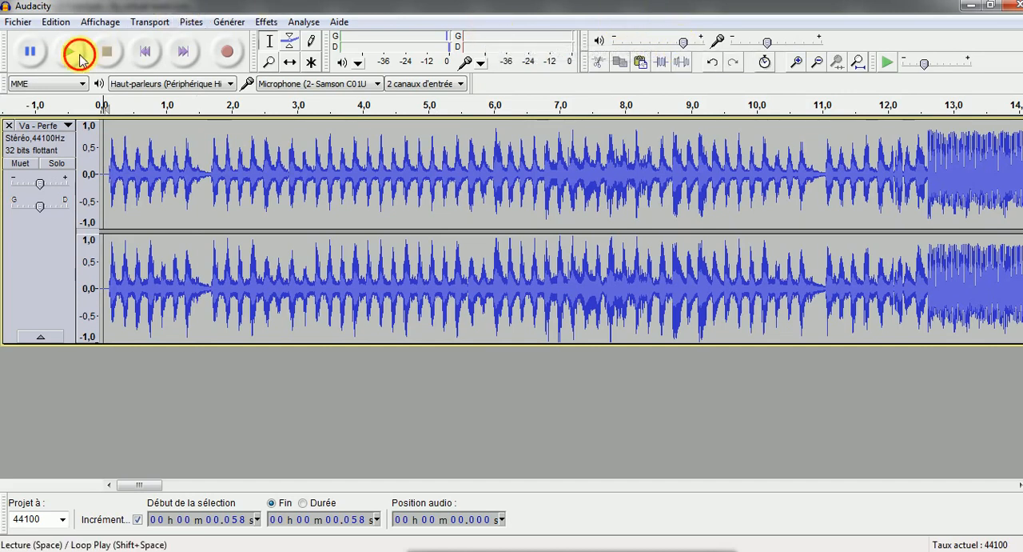
{"action": "mouse_move", "coordinate": [684, 46]}
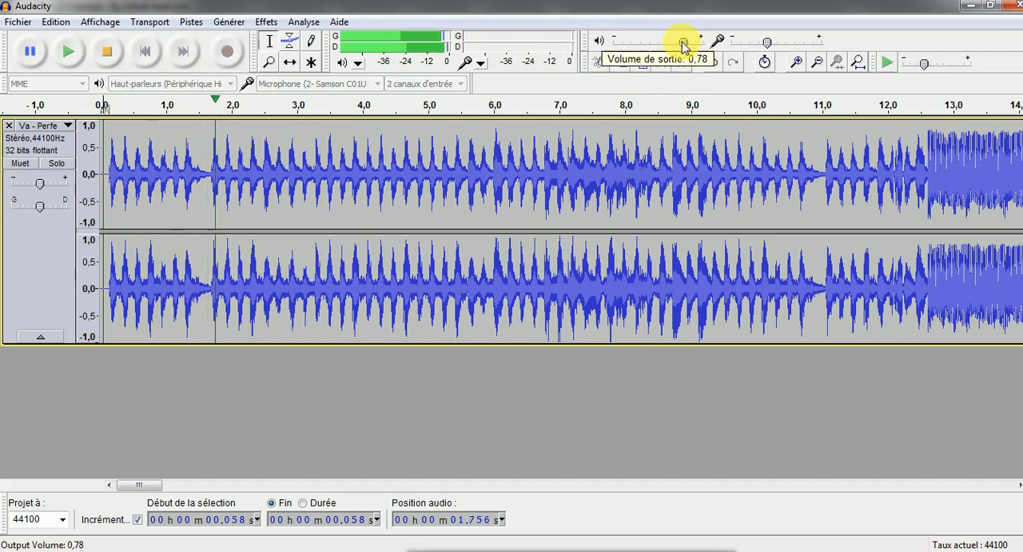
{"action": "mouse_move", "coordinate": [683, 46]}
{"action": "left_mouse_down"}
{"action": "mouse_move", "coordinate": [637, 48]}
{"action": "mouse_move", "coordinate": [628, 67]}
{"action": "mouse_move", "coordinate": [670, 56]}
{"action": "left_mouse_up"}
{"action": "left_click", "coordinate": [628, 45]}
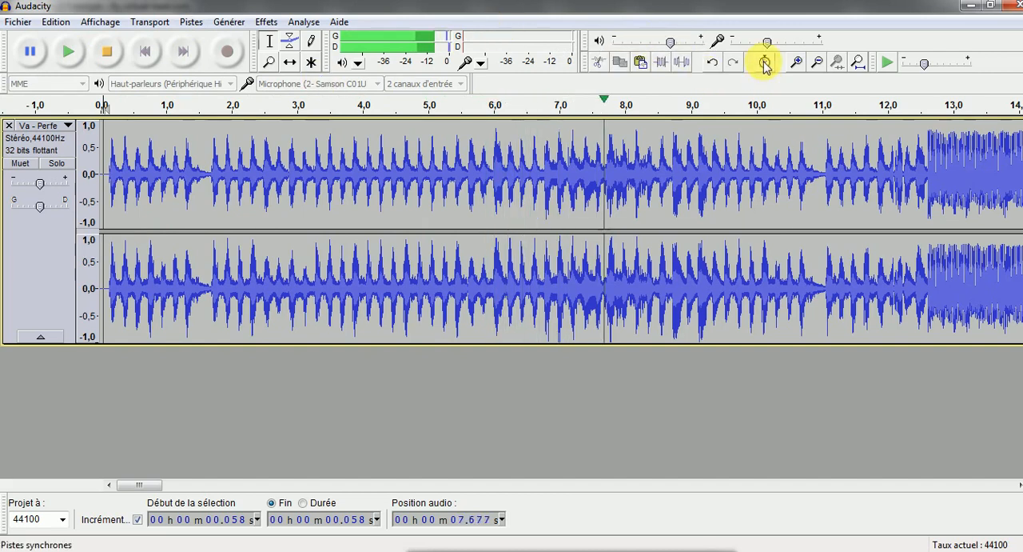
{"action": "left_click", "coordinate": [104, 53]}
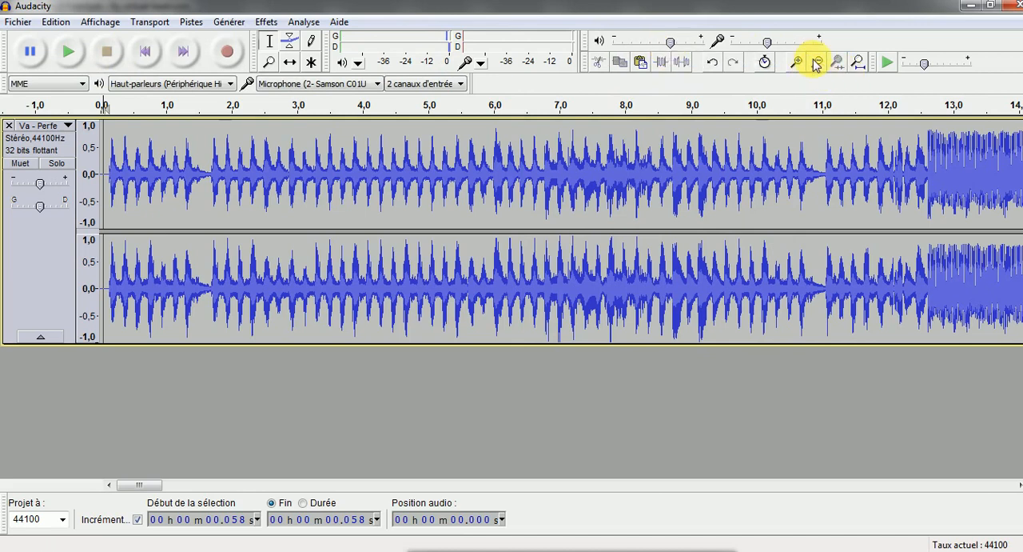
Play the instrumental and vocal tracks together from 9.288 s and slightly raise the vocal track's gain
{"action": "left_click", "coordinate": [815, 64]}
{"action": "left_click", "coordinate": [815, 64]}
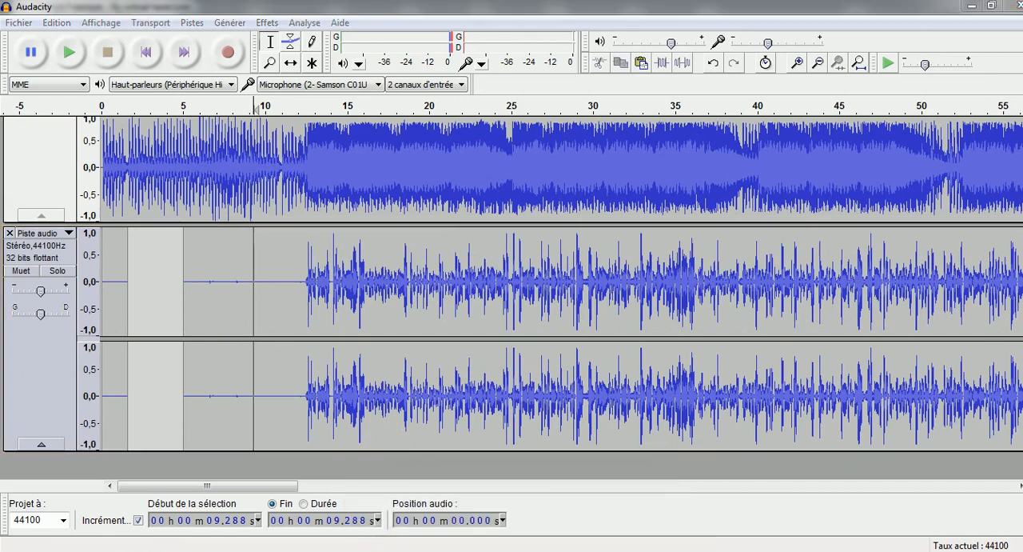
{"action": "left_click", "coordinate": [817, 63]}
{"action": "left_click", "coordinate": [817, 62]}
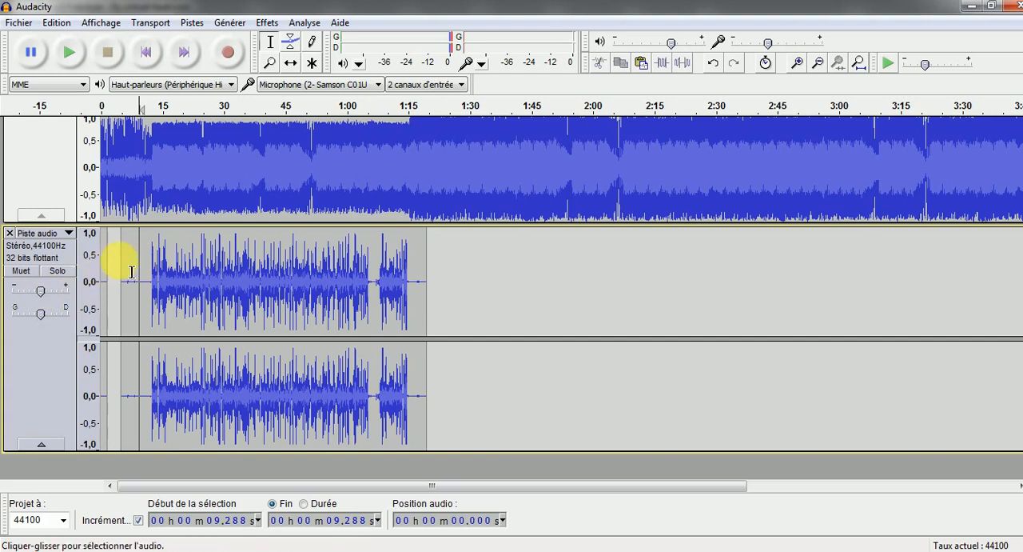
{"action": "left_click", "coordinate": [66, 52]}
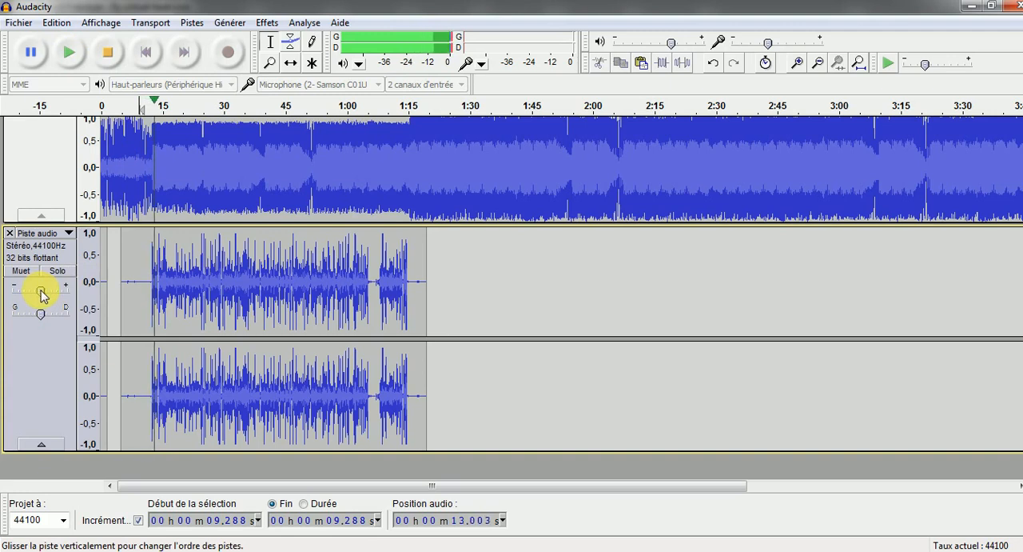
{"action": "left_click_drag", "start_coordinate": [41, 290], "coordinate": [47, 289]}
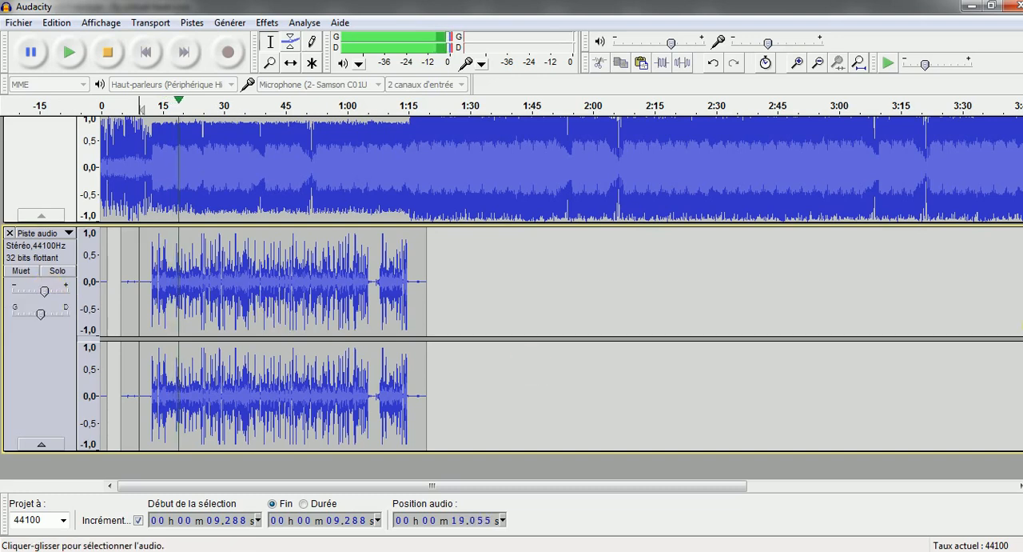
{"action": "left_click_drag", "start_coordinate": [1022, 325], "coordinate": [1022, 270]}
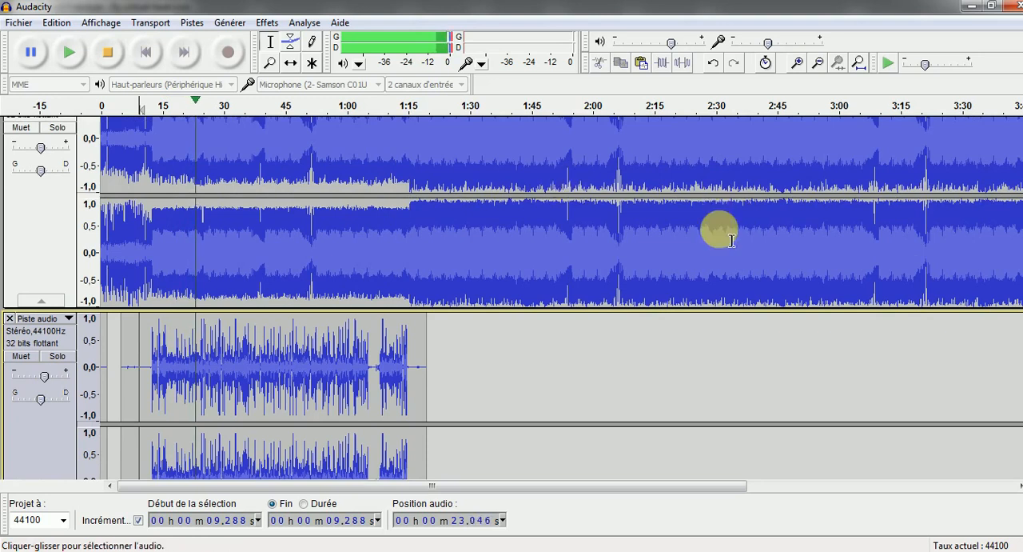
{"action": "left_click_drag", "start_coordinate": [1021, 262], "coordinate": [1022, 303]}
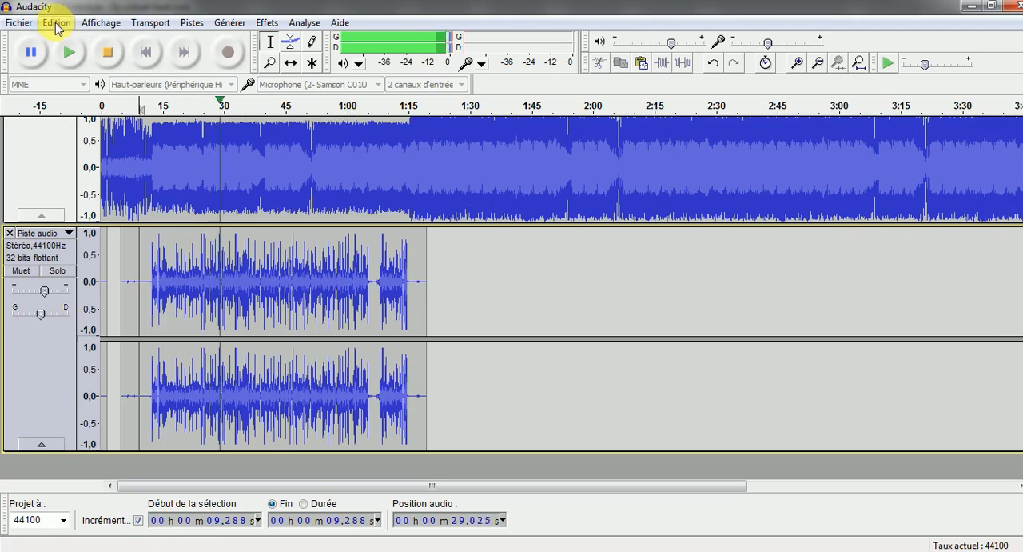
{"action": "left_click", "coordinate": [108, 54]}
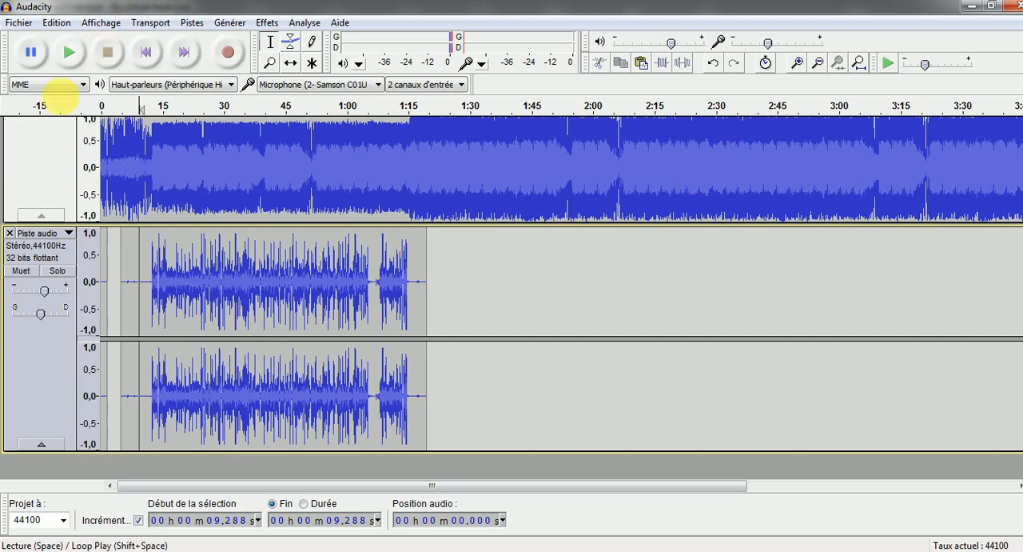
Place the cursor in the quiet part of the vocal track before the first vocals
{"action": "left_click", "coordinate": [124, 281]}
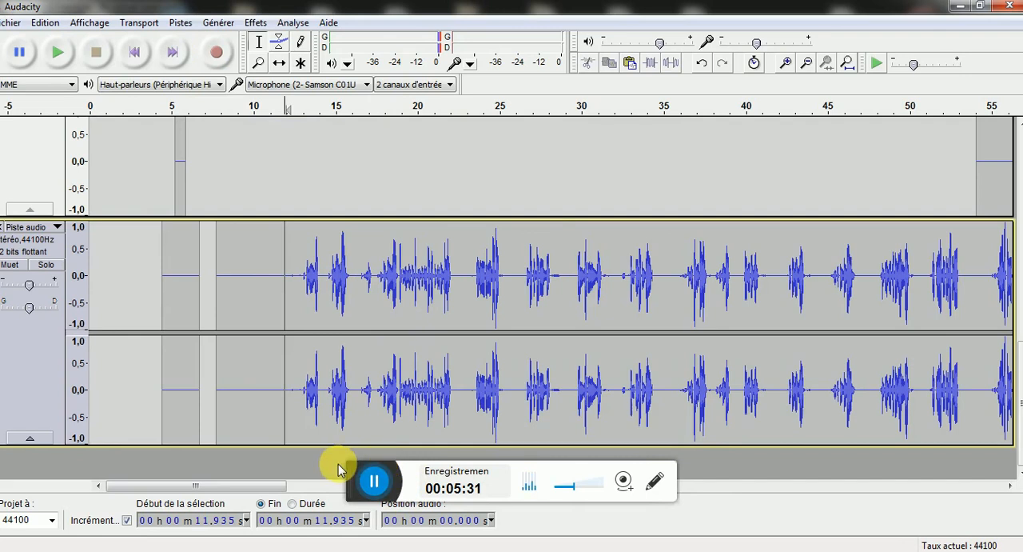
Mute the short vocal track and the main vocal track above it, keeping the instrumental and the last vocal track audible
{"action": "left_click", "coordinate": [370, 478]}
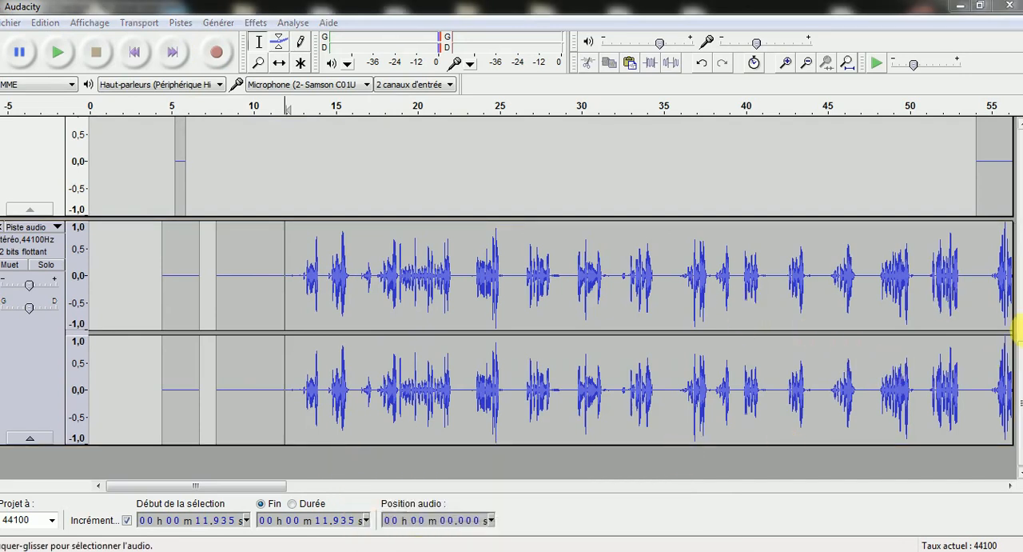
{"action": "left_click_drag", "start_coordinate": [1008, 376], "coordinate": [1005, 268]}
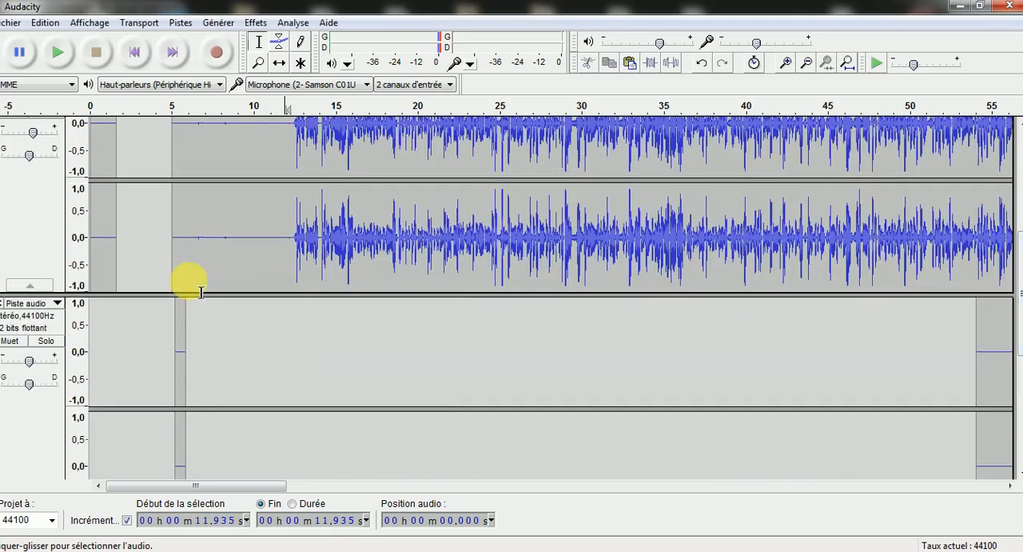
{"action": "left_click", "coordinate": [10, 342]}
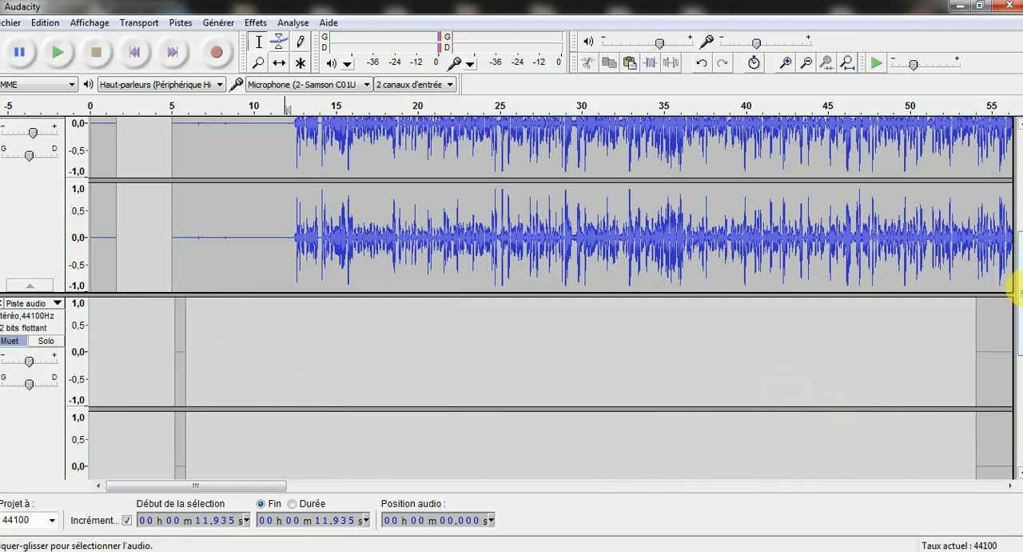
{"action": "left_click_drag", "start_coordinate": [1015, 292], "coordinate": [1012, 258]}
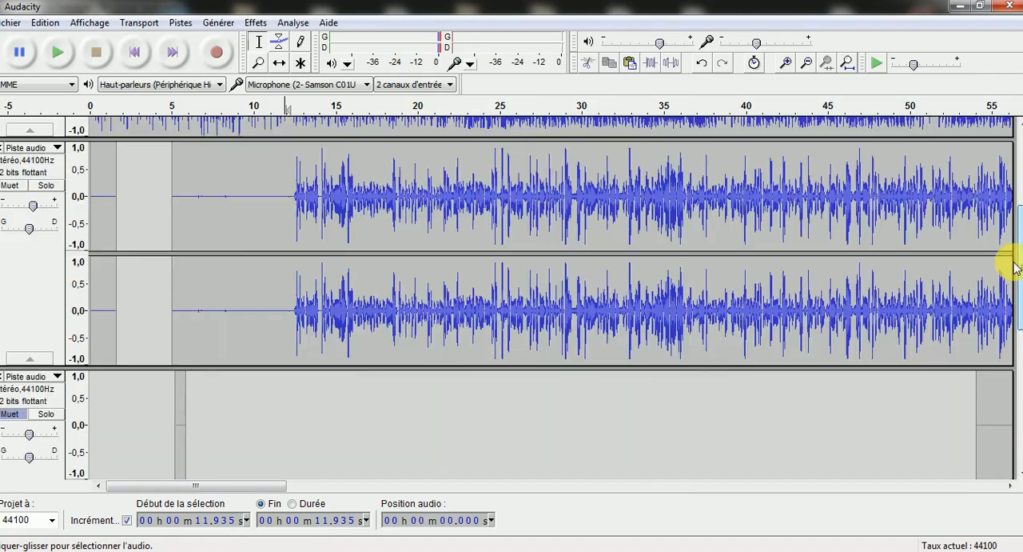
{"action": "left_click", "coordinate": [27, 185]}
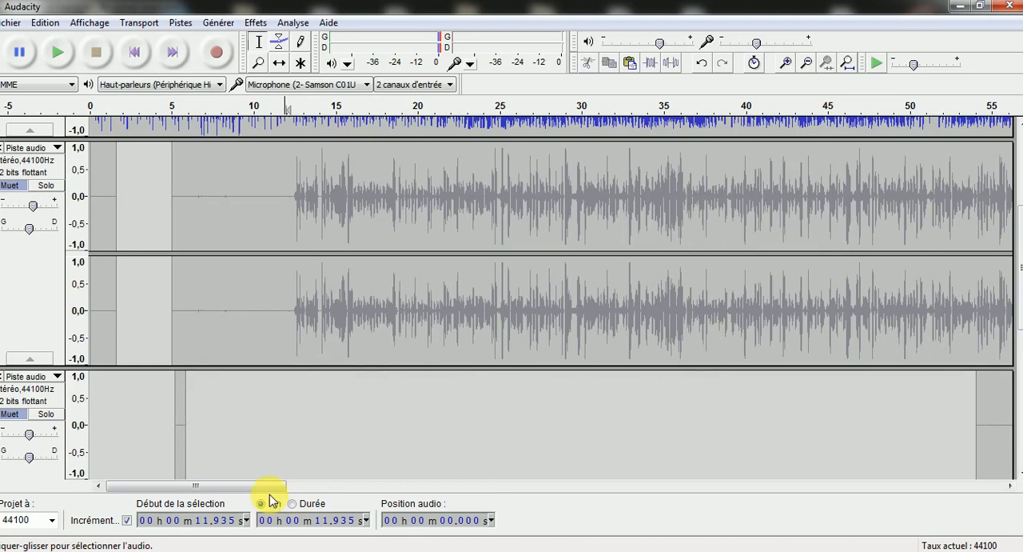
Play the instrumental with only the last vocal track from 7.570 s, and stop playback after several phrases
{"action": "left_click_drag", "start_coordinate": [267, 486], "coordinate": [385, 492]}
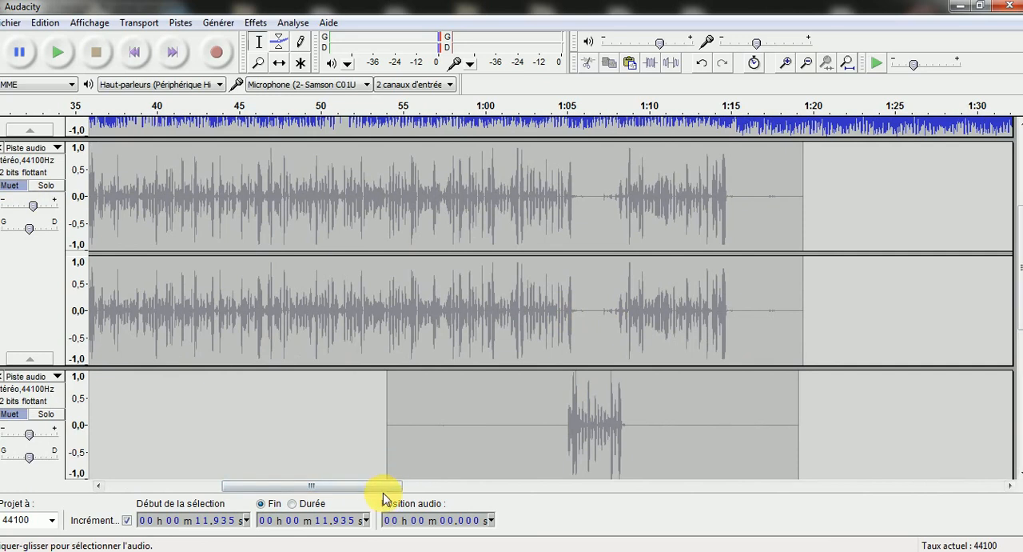
{"action": "left_click_drag", "start_coordinate": [318, 488], "coordinate": [347, 481]}
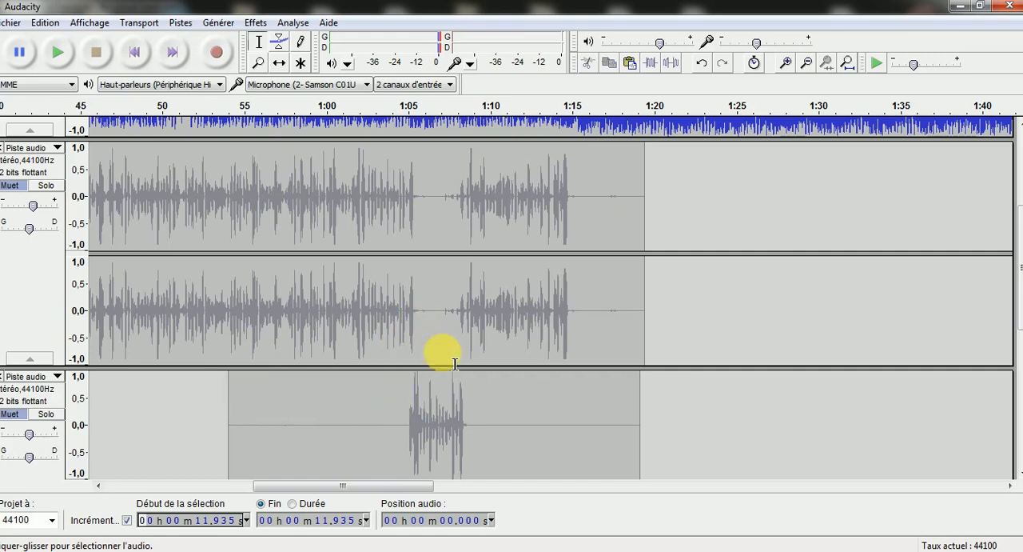
{"action": "left_click_drag", "start_coordinate": [1017, 298], "coordinate": [1018, 424]}
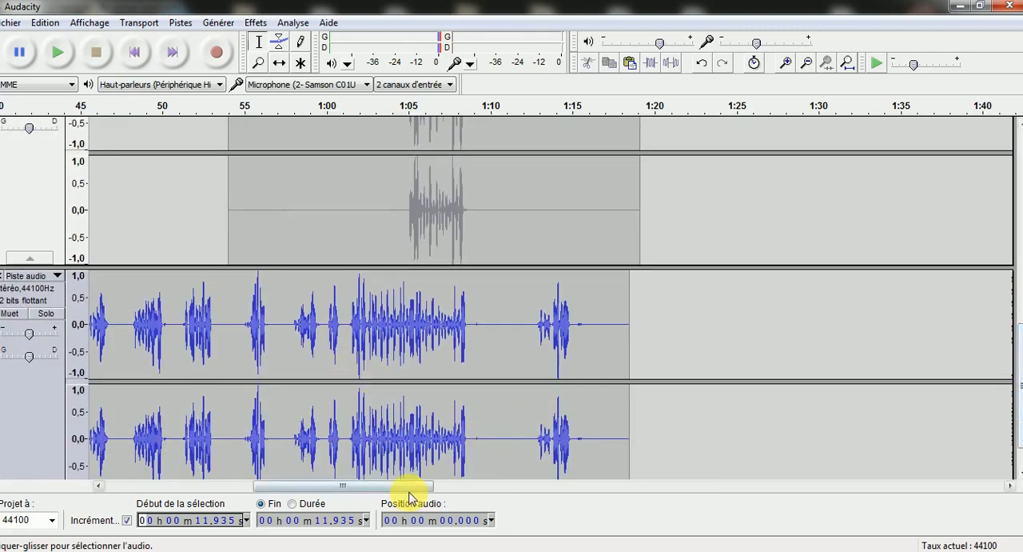
{"action": "left_click_drag", "start_coordinate": [406, 486], "coordinate": [247, 486]}
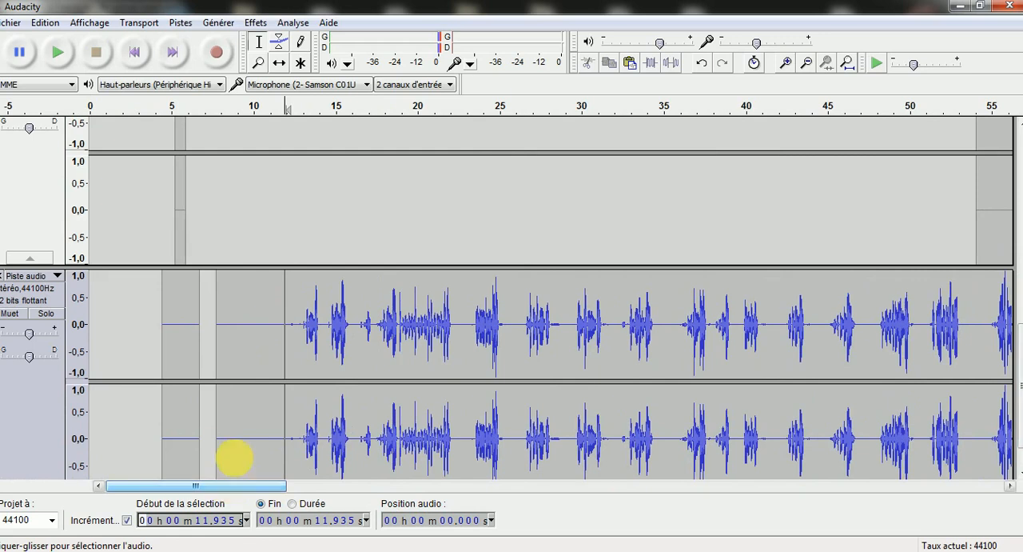
{"action": "left_click", "coordinate": [214, 289]}
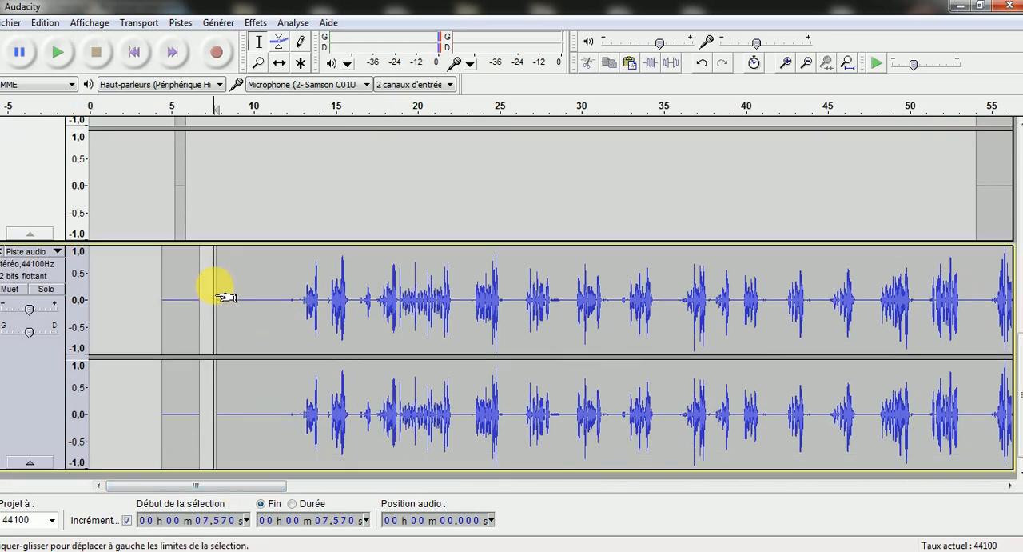
{"action": "left_click", "coordinate": [48, 46]}
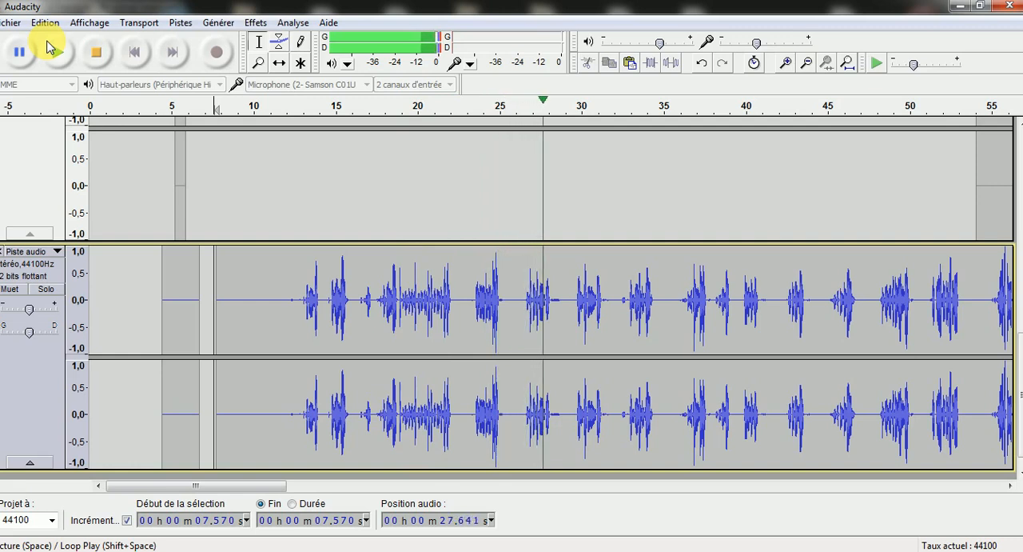
{"action": "left_click", "coordinate": [96, 58]}
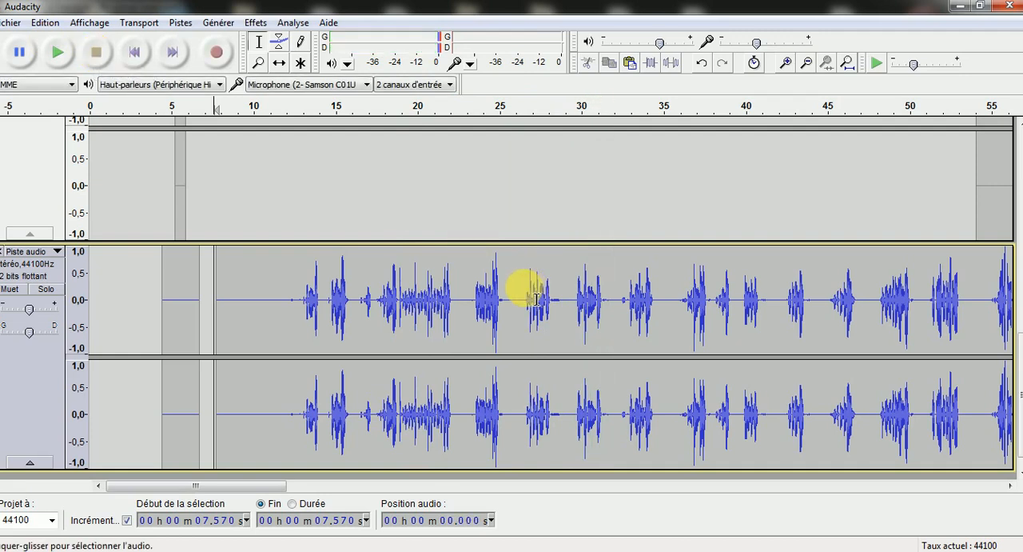
Try silencing the phrase from 26.703 s to 28.421 s in the last vocal track, and undo the silencing
{"action": "left_click_drag", "start_coordinate": [528, 302], "coordinate": [561, 306]}
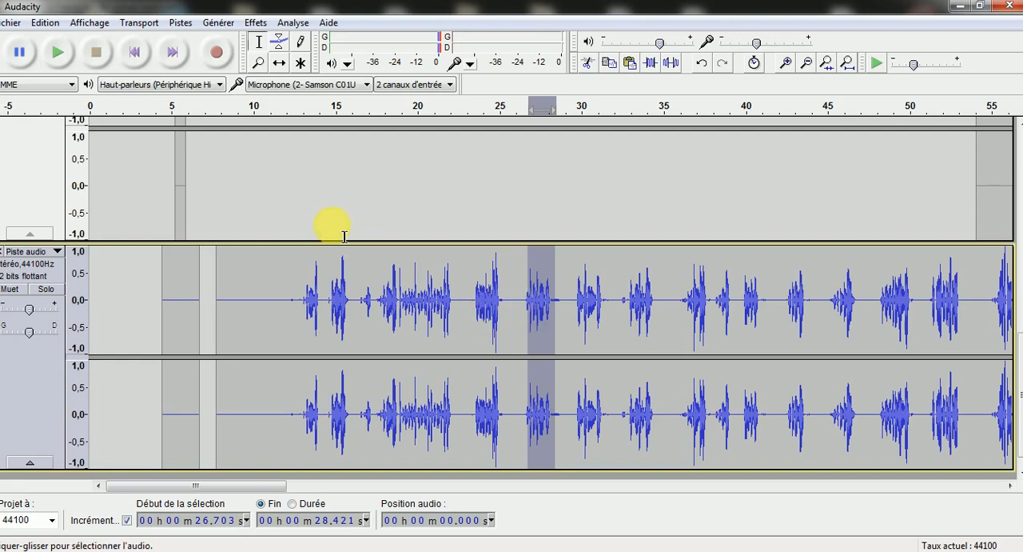
{"action": "left_click", "coordinate": [16, 23]}
{"action": "left_click", "coordinate": [32, 22]}
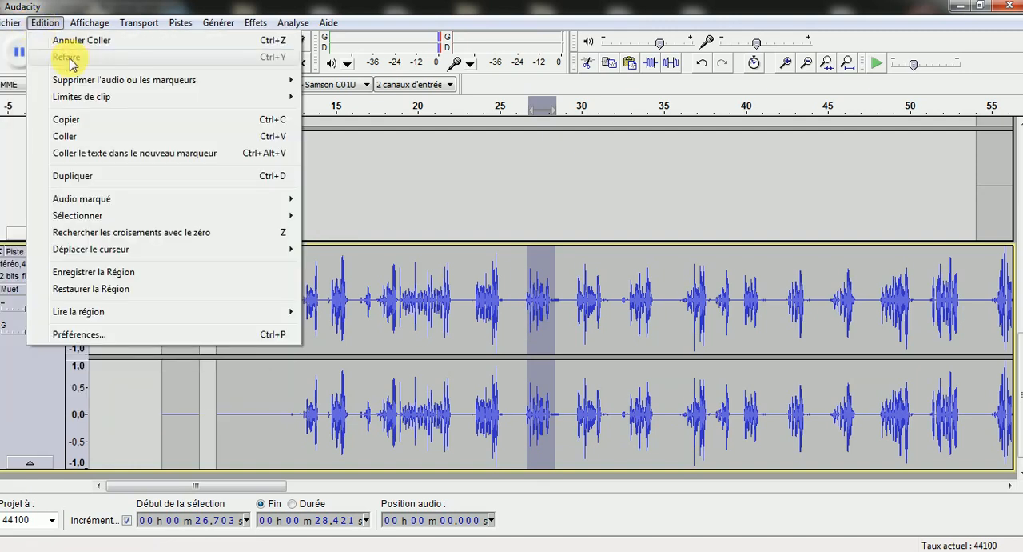
{"action": "mouse_move", "coordinate": [84, 80]}
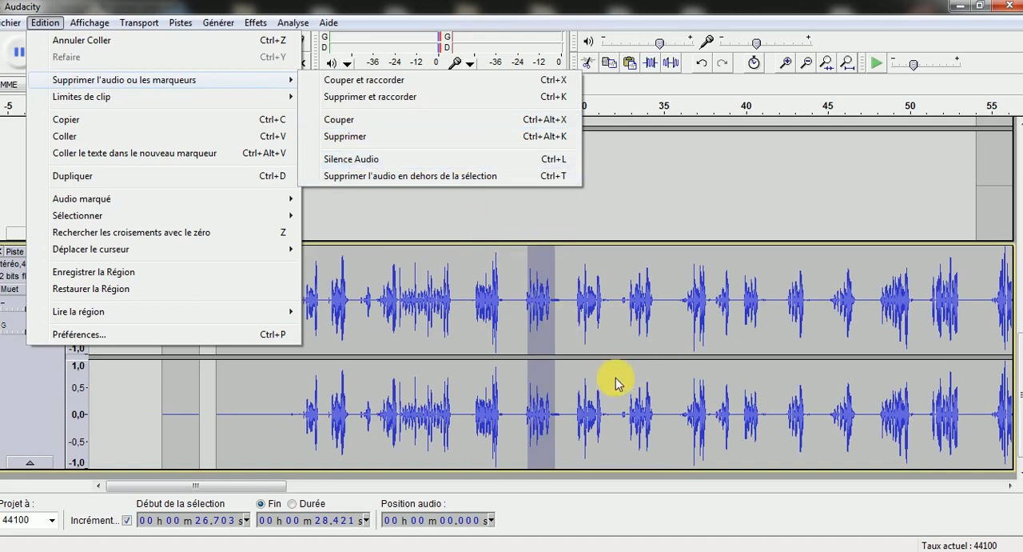
{"action": "left_click", "coordinate": [512, 159]}
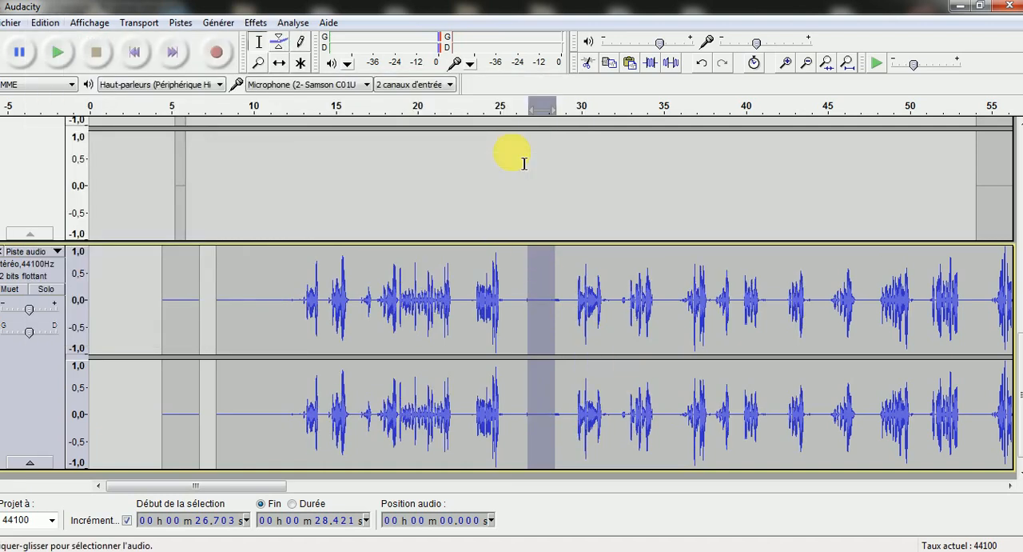
{"action": "left_click", "coordinate": [703, 62]}
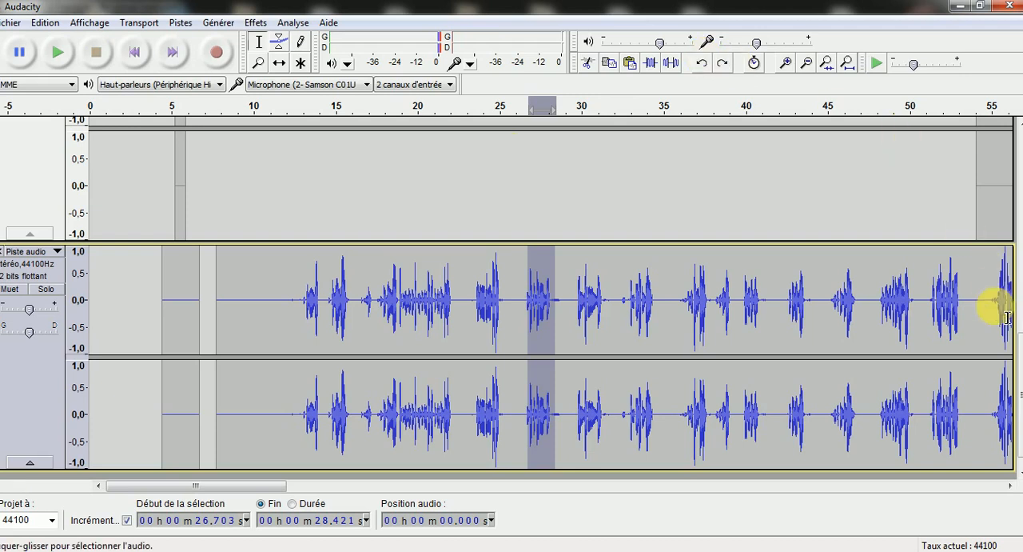
Unmute the main vocal track and the short vocal track
{"action": "left_click_drag", "start_coordinate": [1014, 360], "coordinate": [1016, 112]}
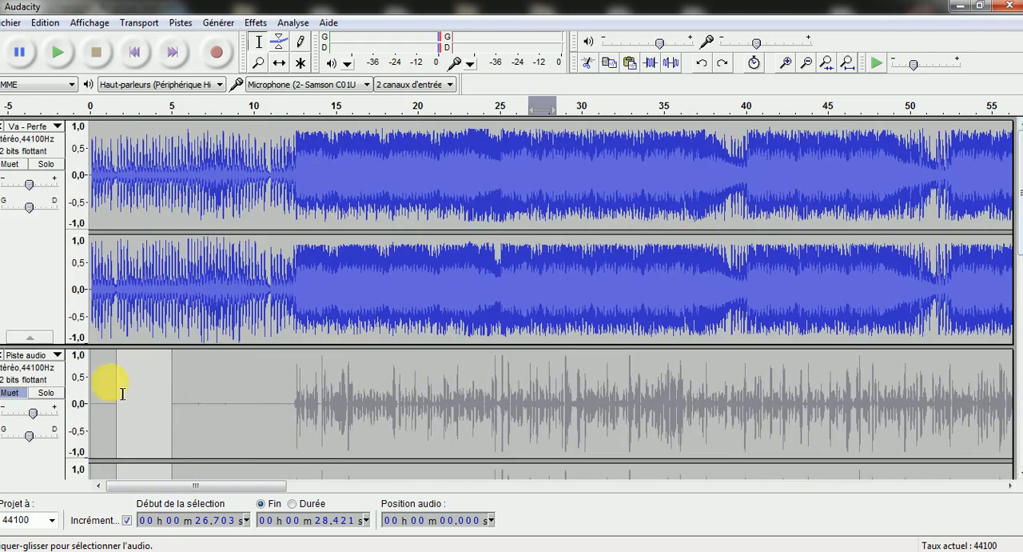
{"action": "left_click", "coordinate": [22, 391]}
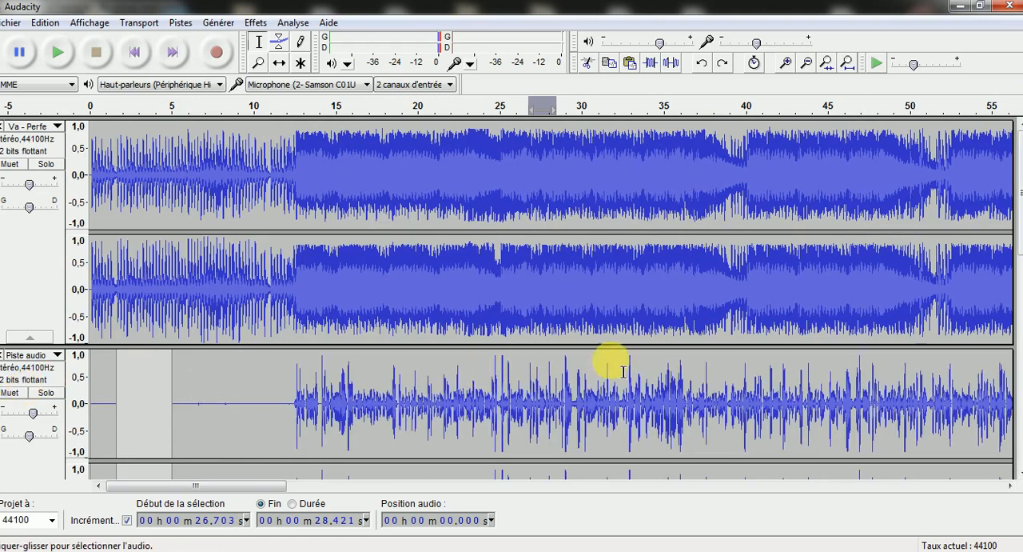
{"action": "left_click_drag", "start_coordinate": [1014, 239], "coordinate": [1016, 343]}
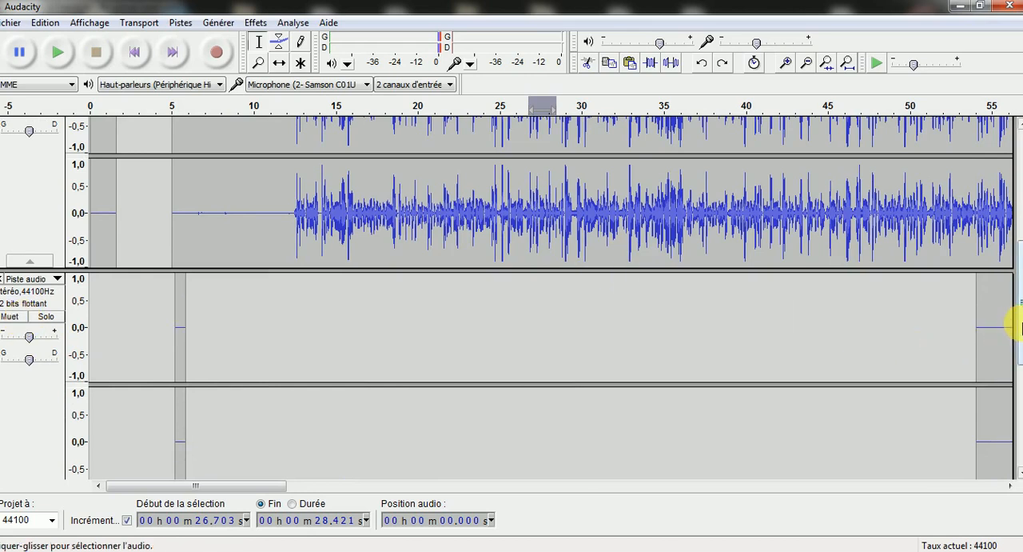
Return the cursor to the start of the project and play all tracks together
{"action": "left_click_drag", "start_coordinate": [1015, 326], "coordinate": [1016, 382]}
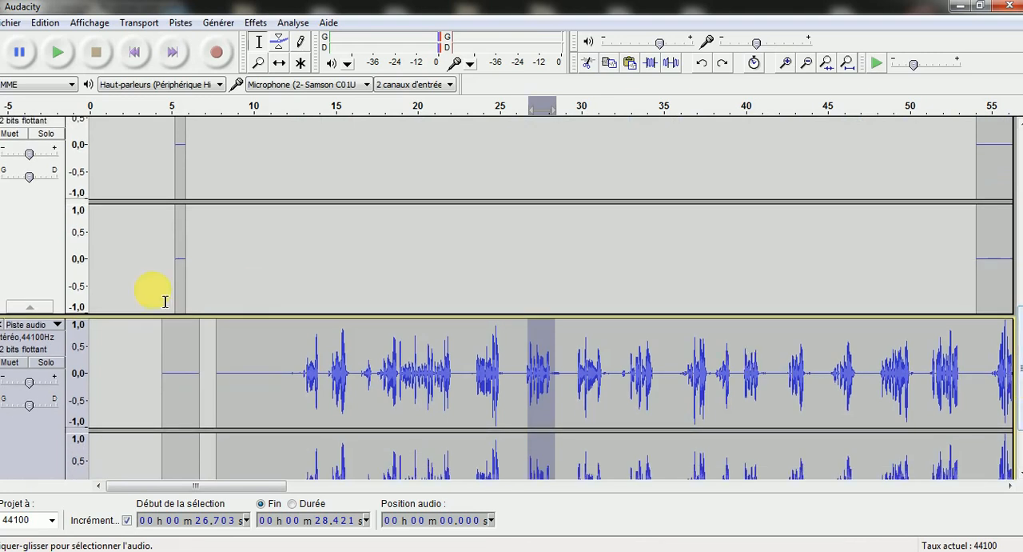
{"action": "left_click", "coordinate": [99, 355]}
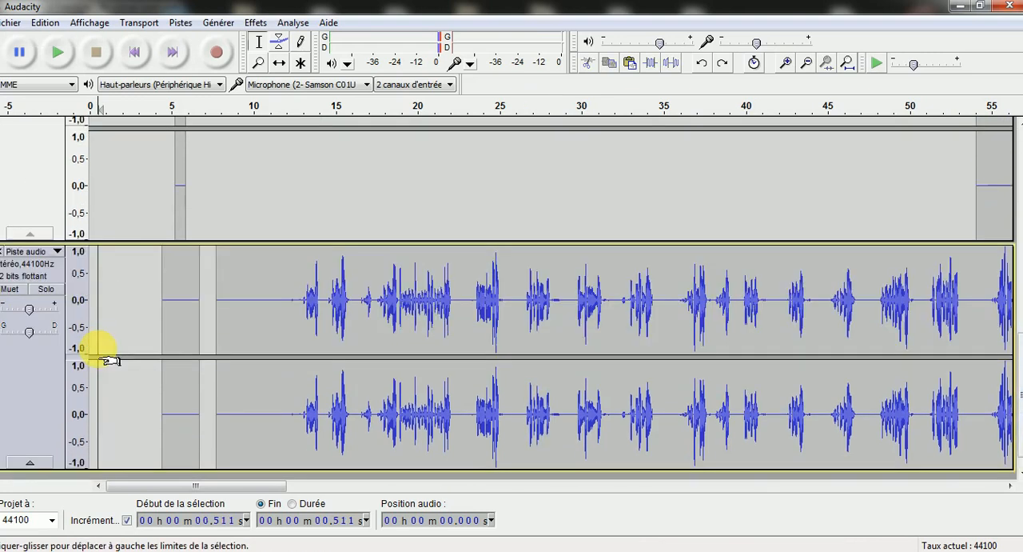
{"action": "left_click", "coordinate": [131, 59]}
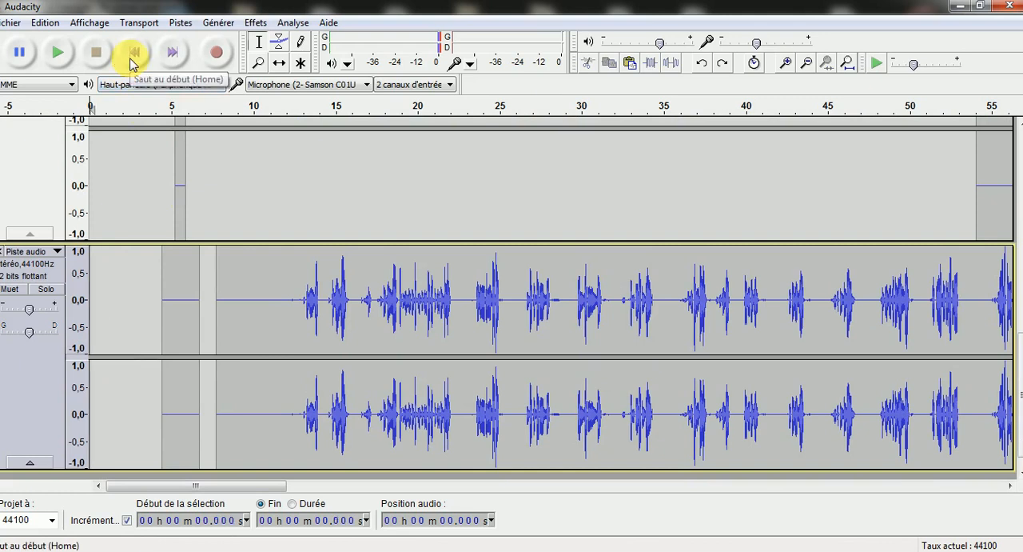
{"action": "left_click", "coordinate": [59, 56]}
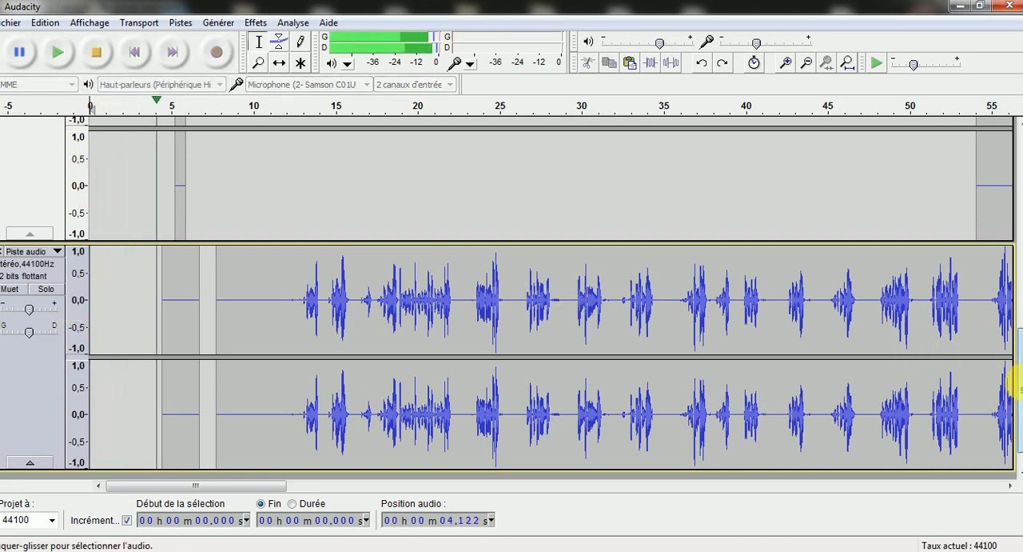
Slightly raise the gain of the main vocal track and of the last vocal track during playback
{"action": "left_click_drag", "start_coordinate": [1011, 377], "coordinate": [1009, 238]}
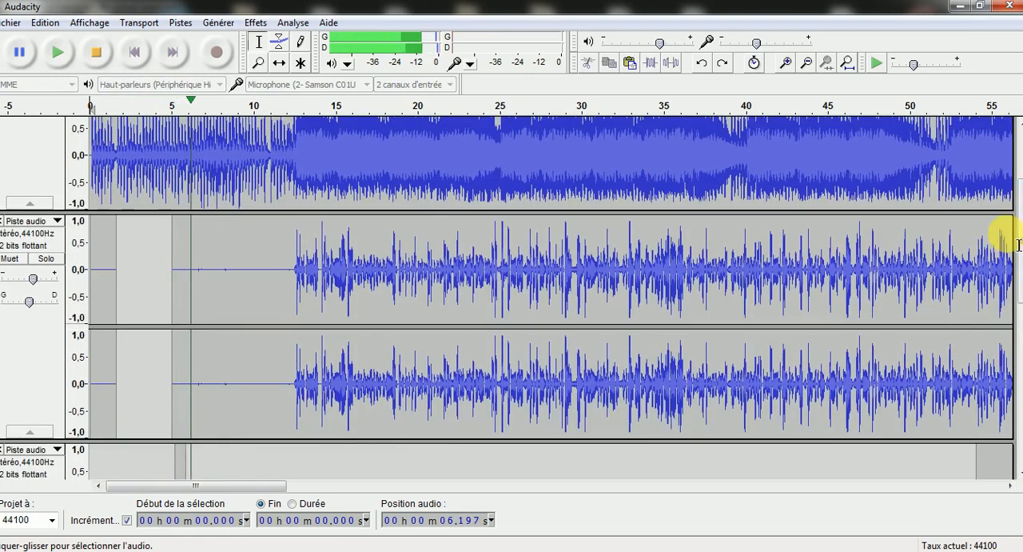
{"action": "left_click", "coordinate": [34, 282]}
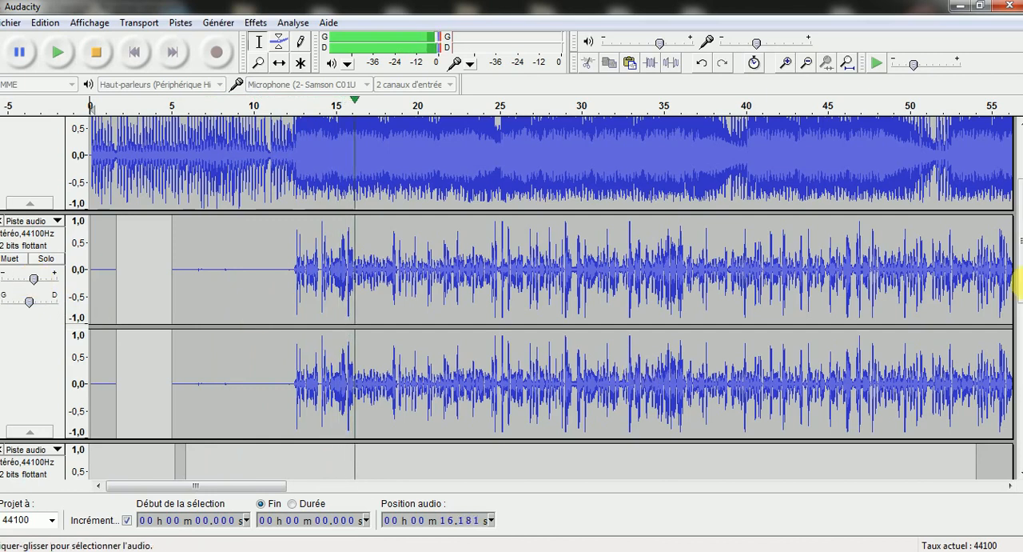
{"action": "left_click_drag", "start_coordinate": [1015, 270], "coordinate": [1013, 362]}
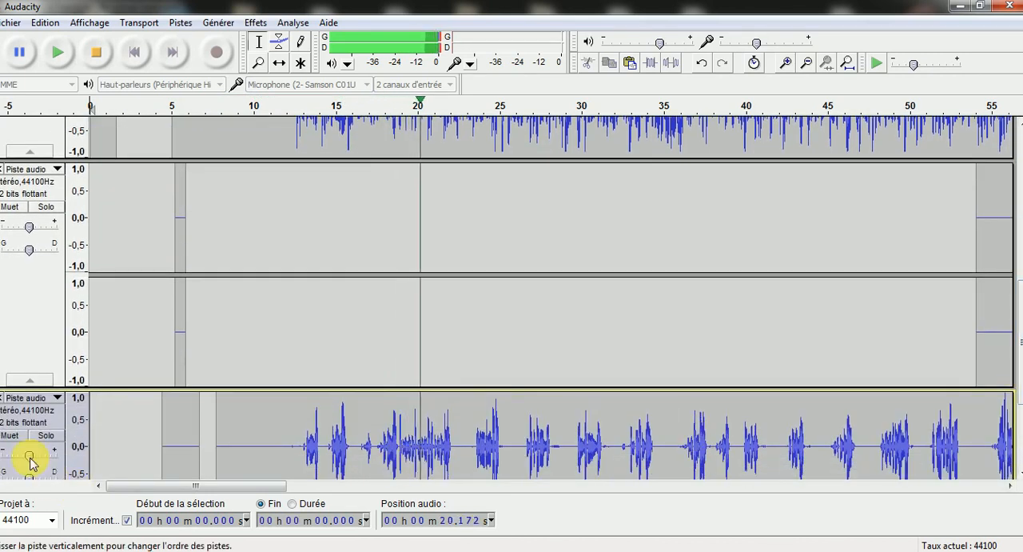
{"action": "mouse_move", "coordinate": [33, 458]}
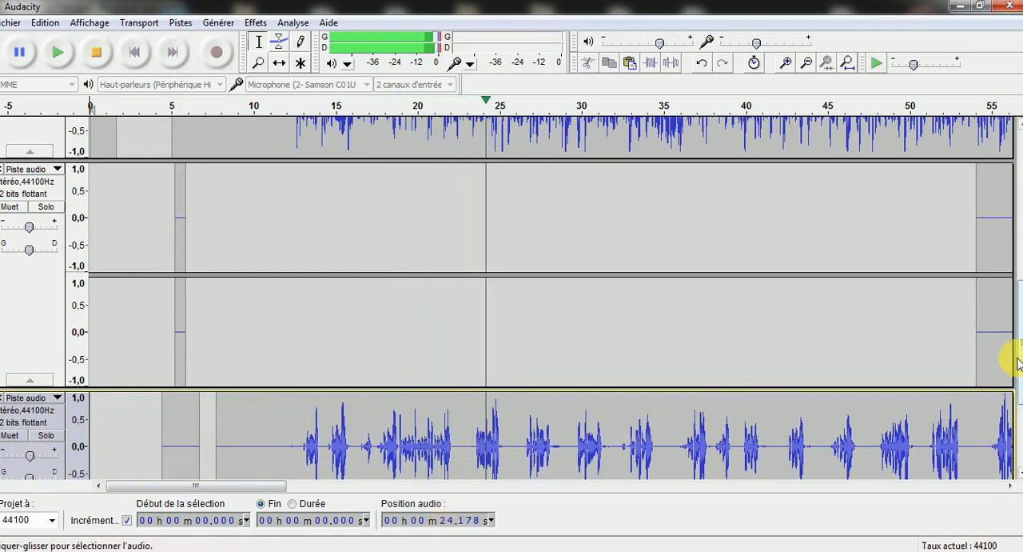
Listen to the full mix while examining where the vocal tracks overlap, and stop playback after the last recorded phrases
{"action": "left_click_drag", "start_coordinate": [1019, 352], "coordinate": [1018, 431]}
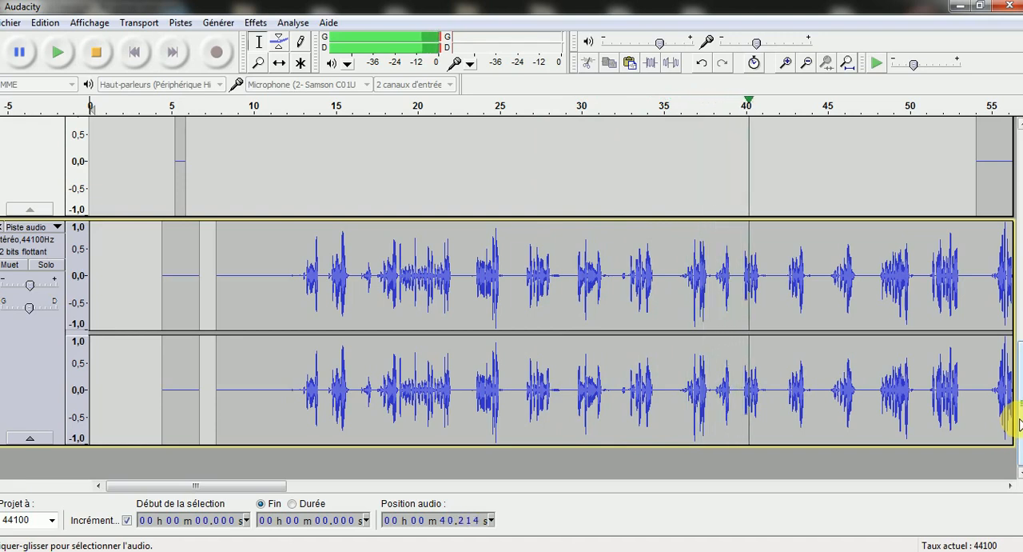
{"action": "left_click_drag", "start_coordinate": [1020, 425], "coordinate": [1018, 387]}
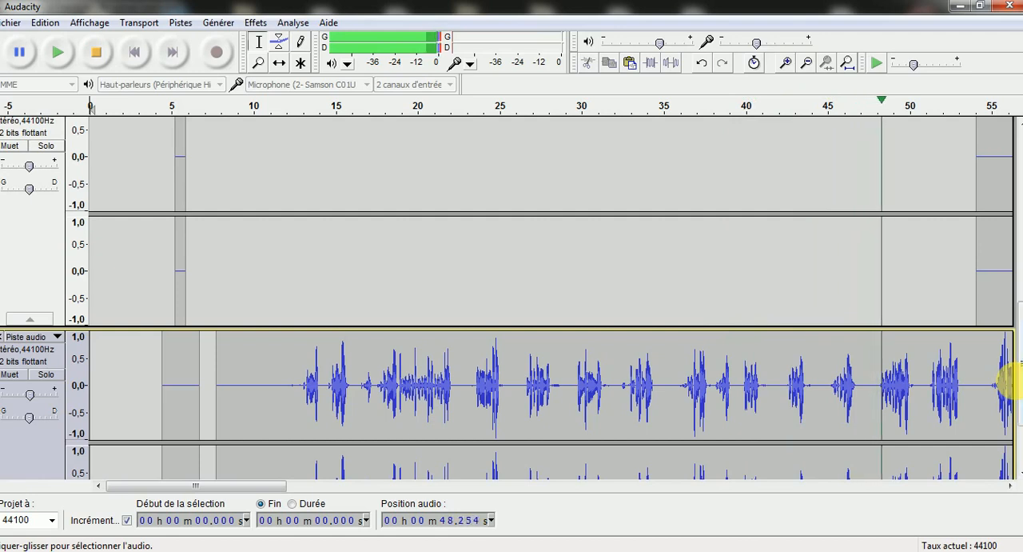
{"action": "left_click", "coordinate": [1013, 382]}
{"action": "scroll", "coordinate": [1014, 372], "scroll_direction": "down", "scroll_amount": 2}
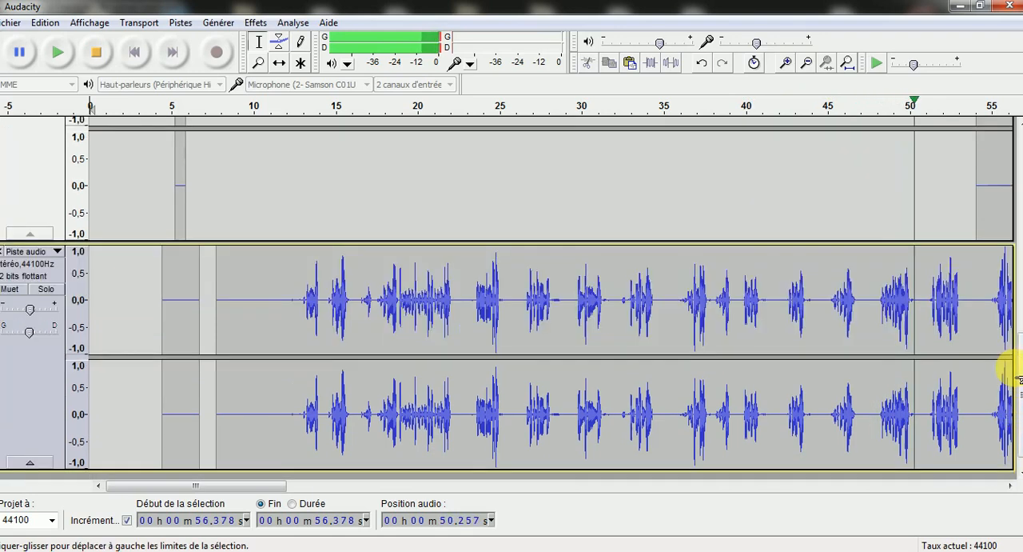
{"action": "scroll", "coordinate": [1017, 344], "scroll_direction": "up", "scroll_amount": 3}
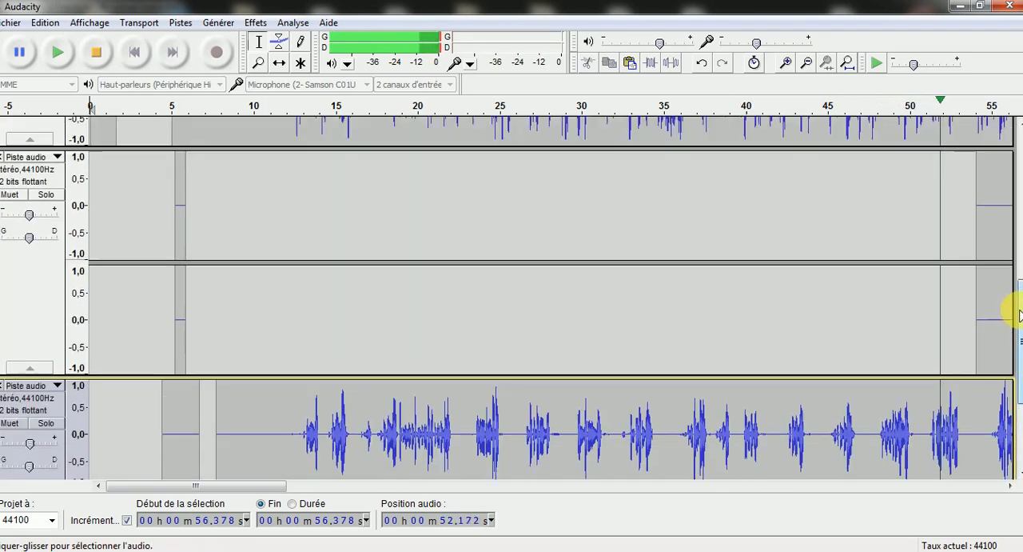
{"action": "scroll", "coordinate": [1019, 314], "scroll_direction": "up", "scroll_amount": 2}
{"action": "left_click_drag", "start_coordinate": [244, 486], "coordinate": [400, 486]}
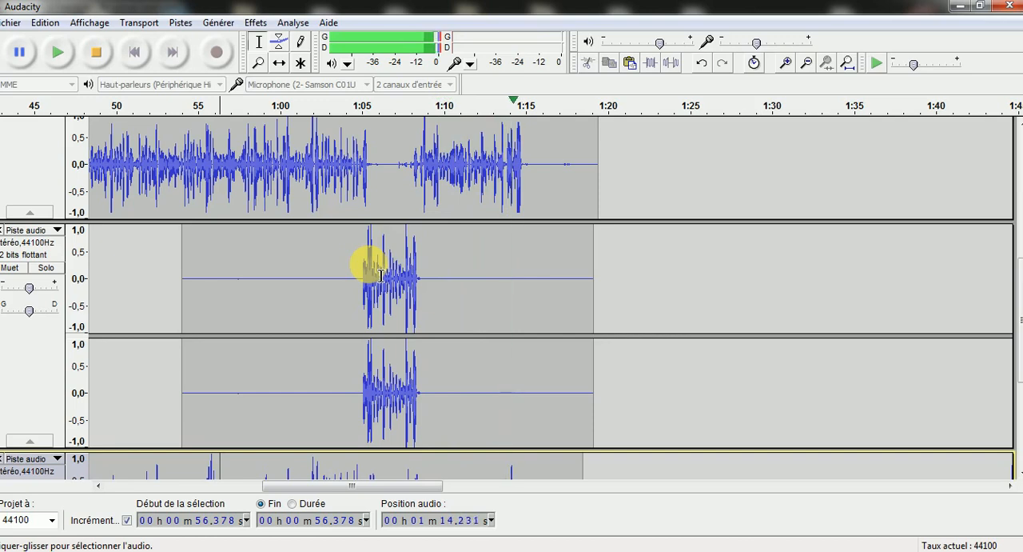
{"action": "left_click", "coordinate": [98, 55]}
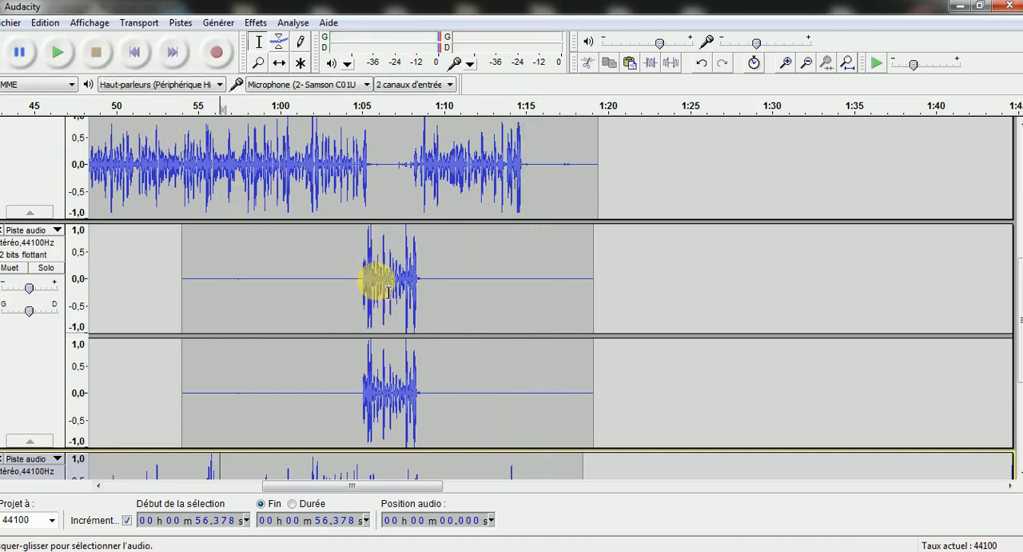
Play the mix from about 1:02.6 through the start of the short vocal to hear where it overlaps the main vocal
{"action": "left_click_drag", "start_coordinate": [370, 272], "coordinate": [364, 277]}
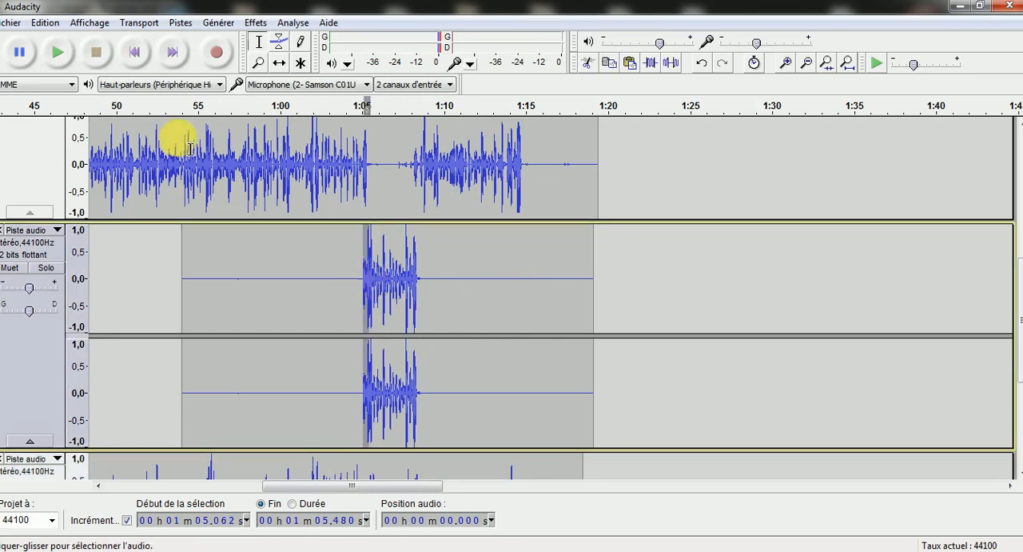
{"action": "left_click", "coordinate": [59, 55]}
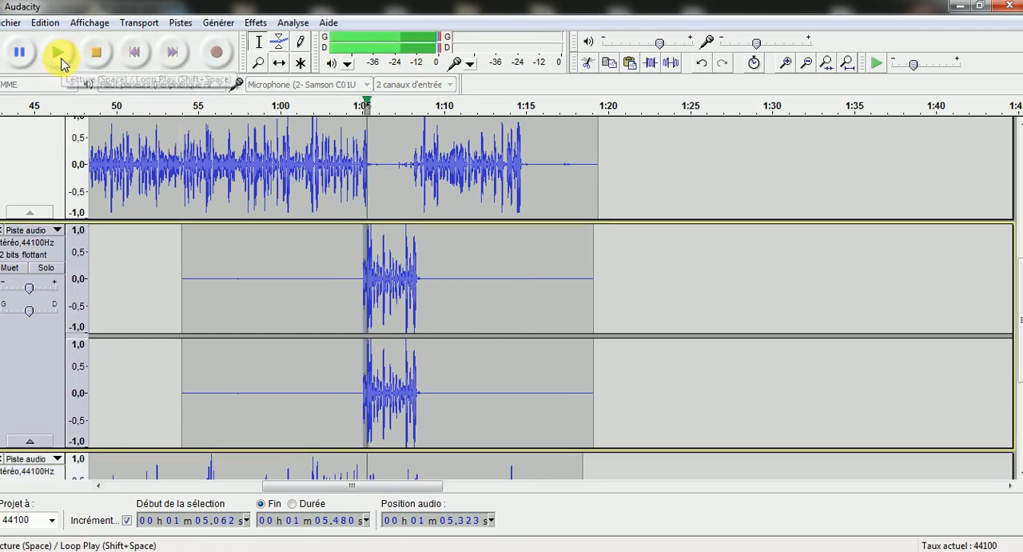
{"action": "left_click", "coordinate": [324, 288]}
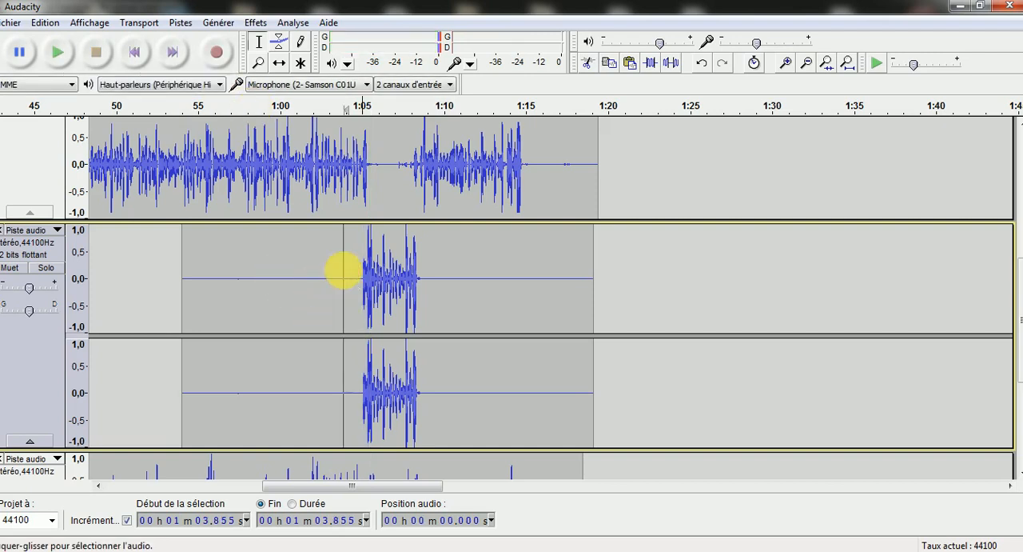
{"action": "left_click", "coordinate": [54, 55]}
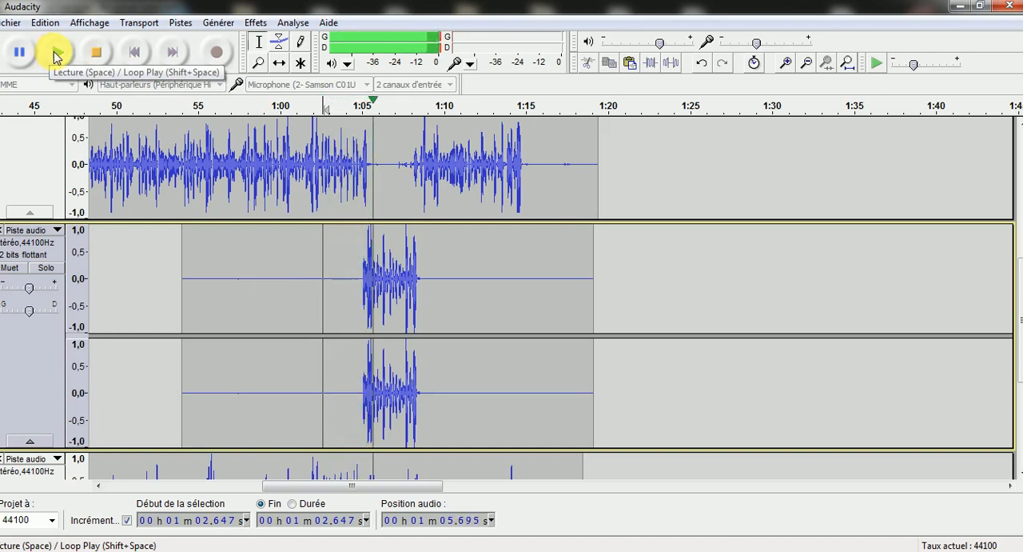
{"action": "left_click", "coordinate": [95, 52]}
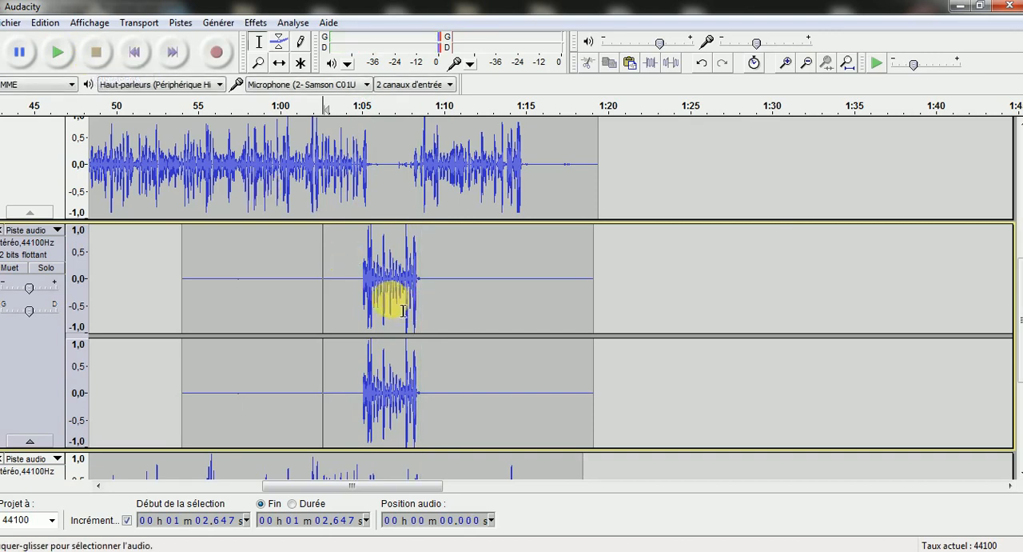
Silence the start of the short vocal where it overlaps the main vocal, from 1:04.737 to 1:05.295
{"action": "left_click", "coordinate": [369, 271]}
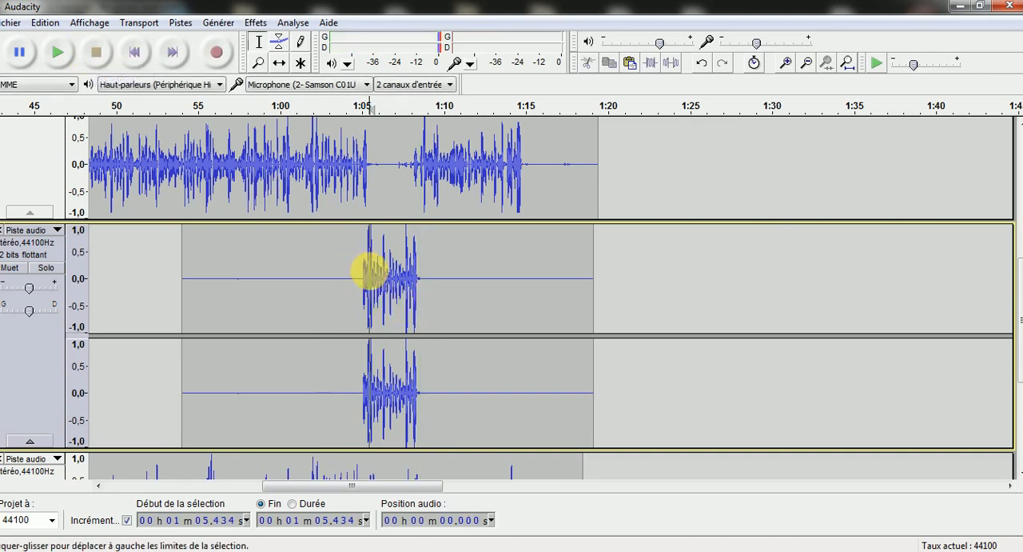
{"action": "left_click", "coordinate": [367, 176]}
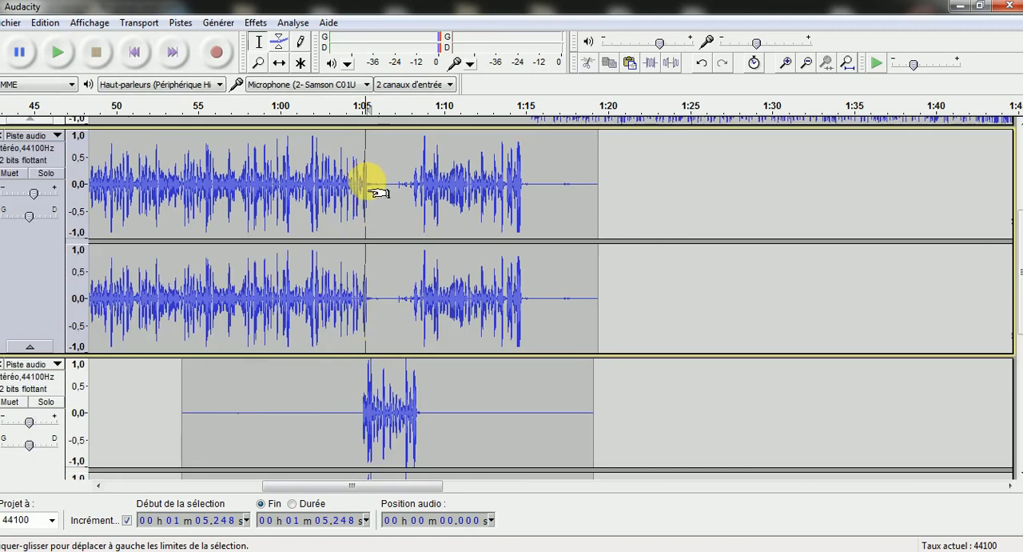
{"action": "left_click", "coordinate": [378, 386]}
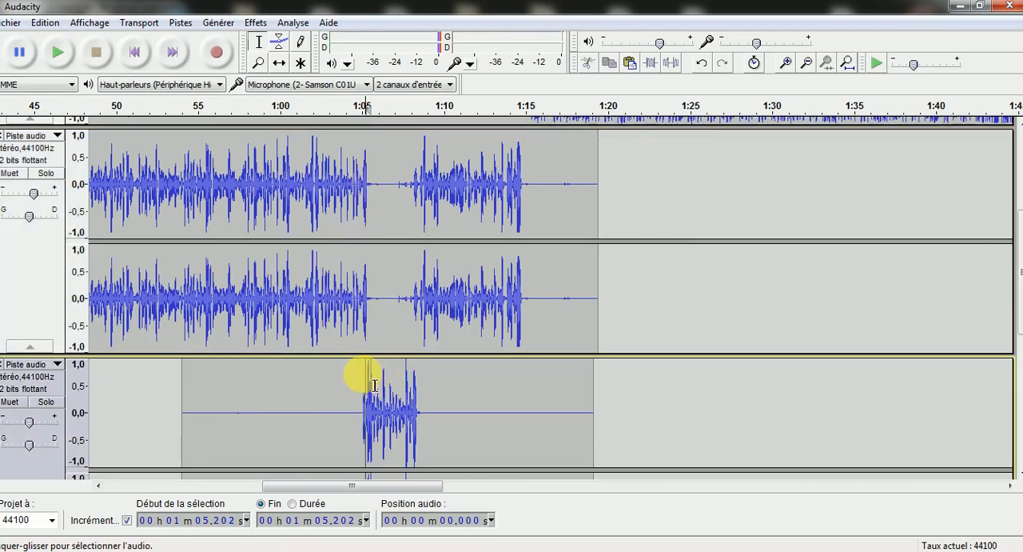
{"action": "left_click_drag", "start_coordinate": [374, 386], "coordinate": [355, 378]}
{"action": "scroll", "coordinate": [364, 376], "scroll_direction": "down", "scroll_amount": 3}
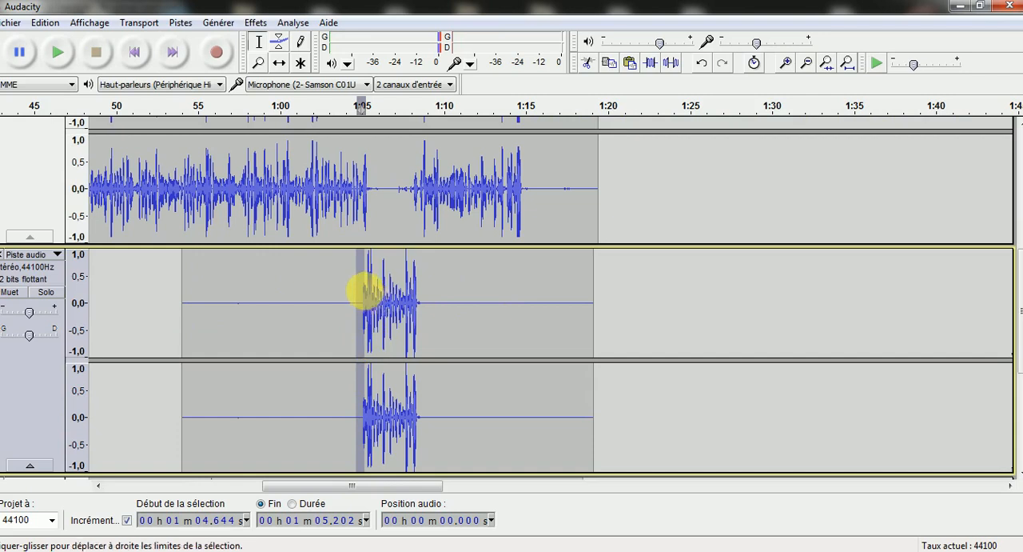
{"action": "mouse_move", "coordinate": [367, 282]}
{"action": "left_mouse_down"}
{"action": "mouse_move", "coordinate": [370, 238]}
{"action": "mouse_move", "coordinate": [372, 268]}
{"action": "left_mouse_up"}
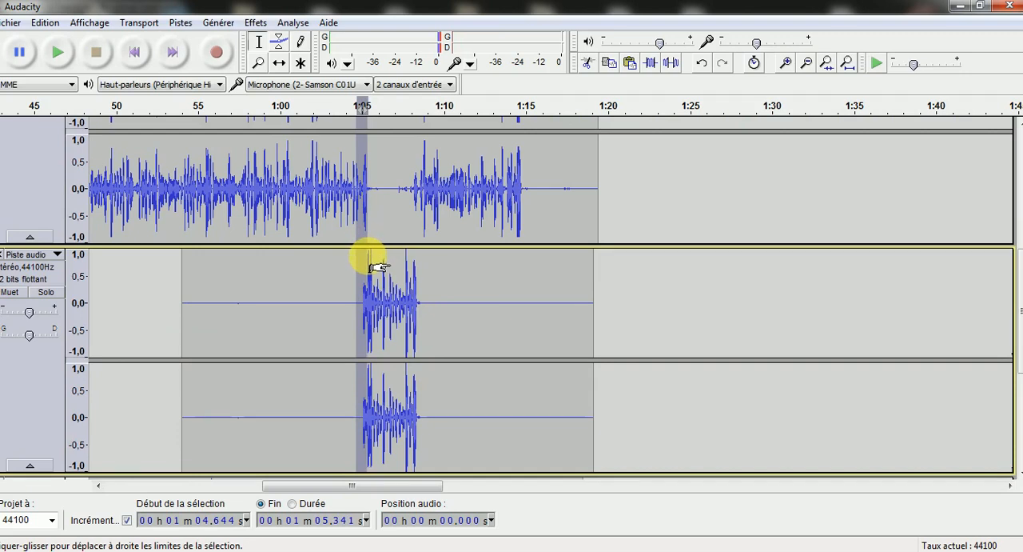
{"action": "left_click_drag", "start_coordinate": [375, 266], "coordinate": [377, 266]}
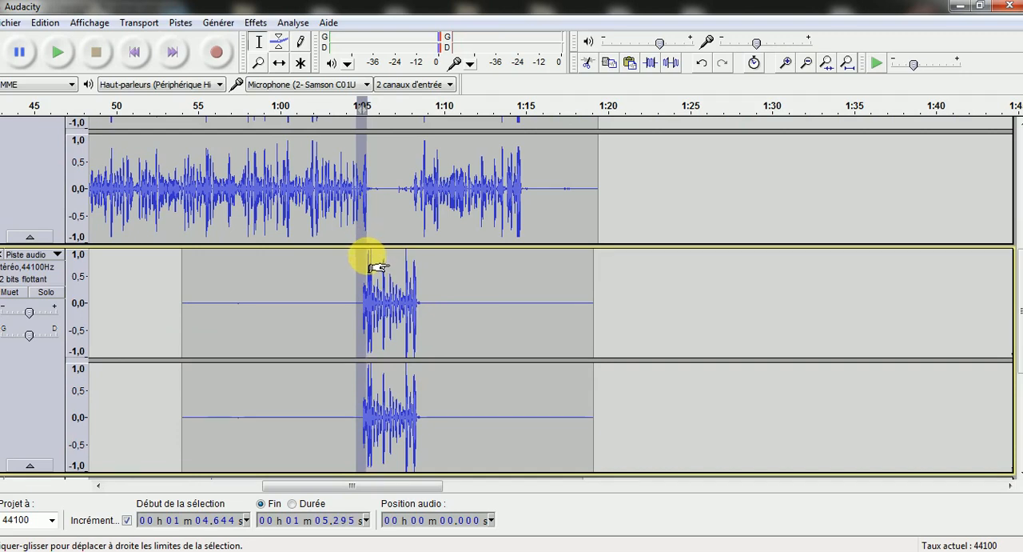
{"action": "left_click", "coordinate": [370, 267]}
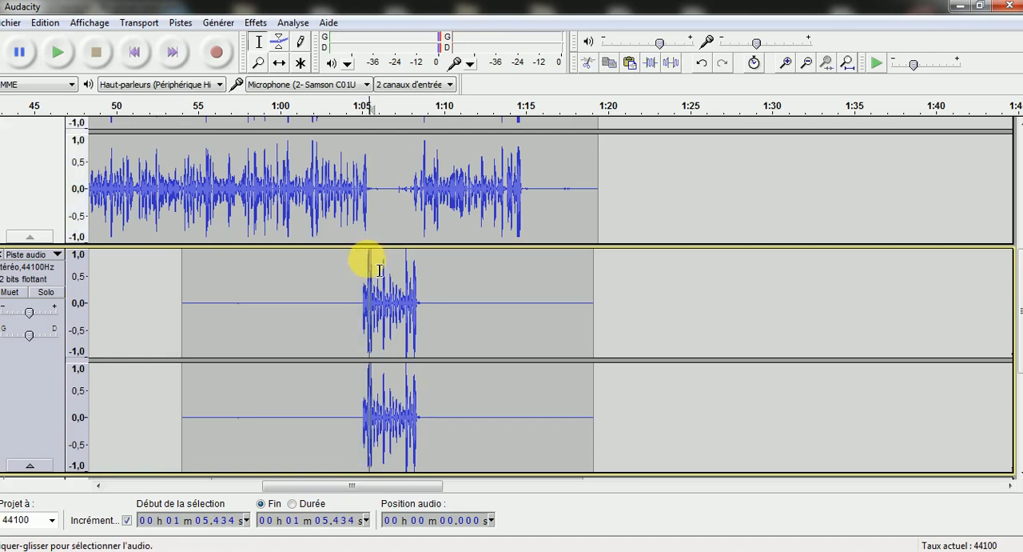
{"action": "left_click_drag", "start_coordinate": [368, 268], "coordinate": [358, 269]}
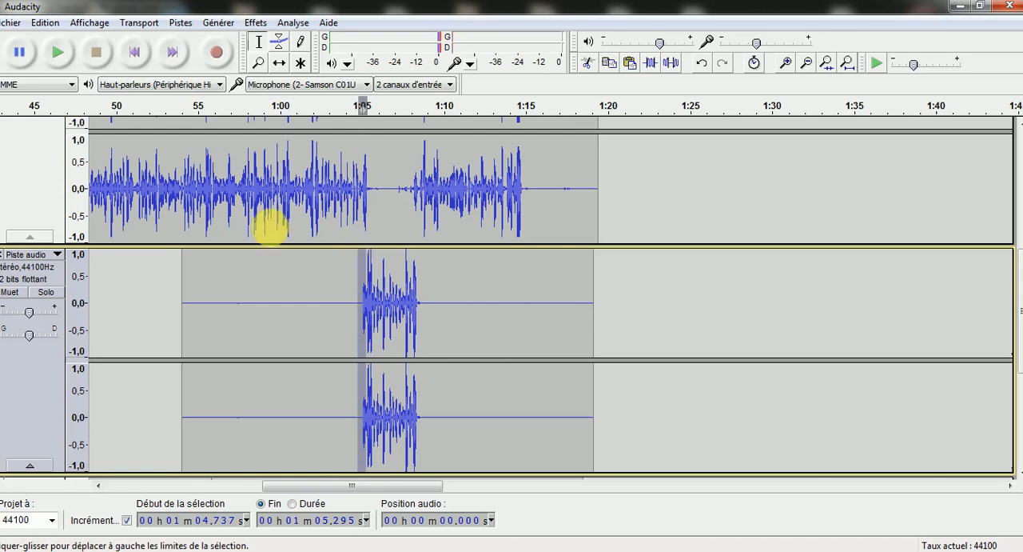
{"action": "left_click", "coordinate": [48, 24]}
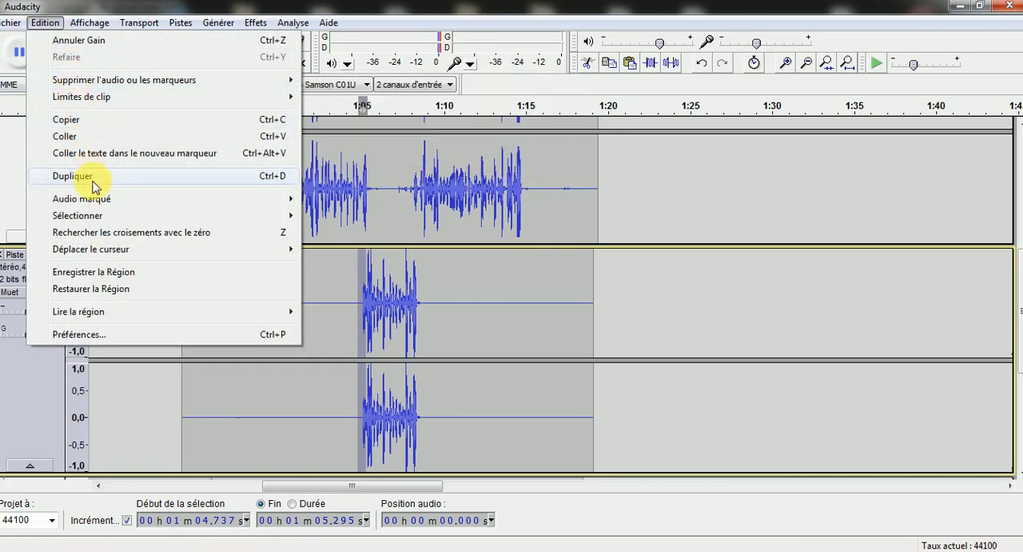
{"action": "mouse_move", "coordinate": [110, 84]}
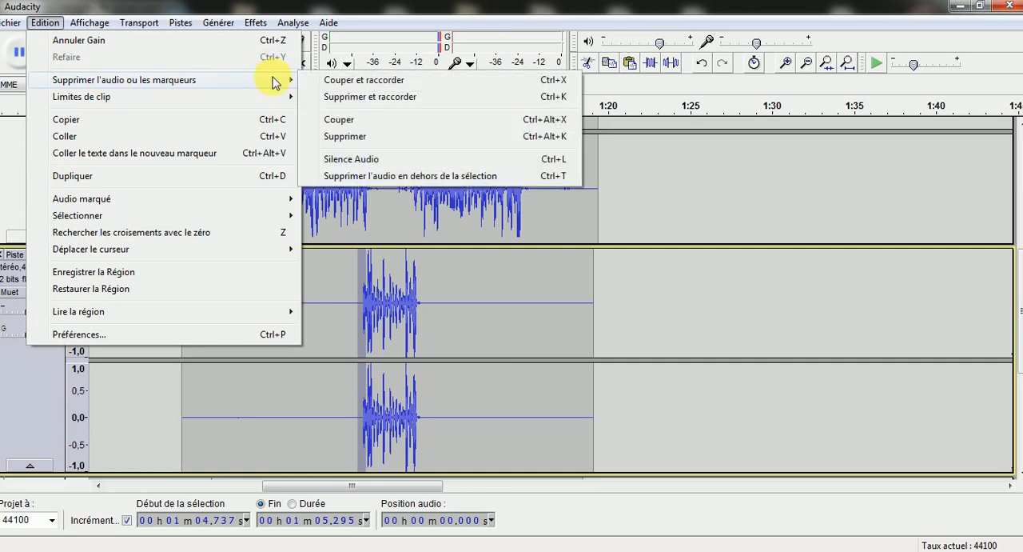
{"action": "left_click", "coordinate": [349, 159]}
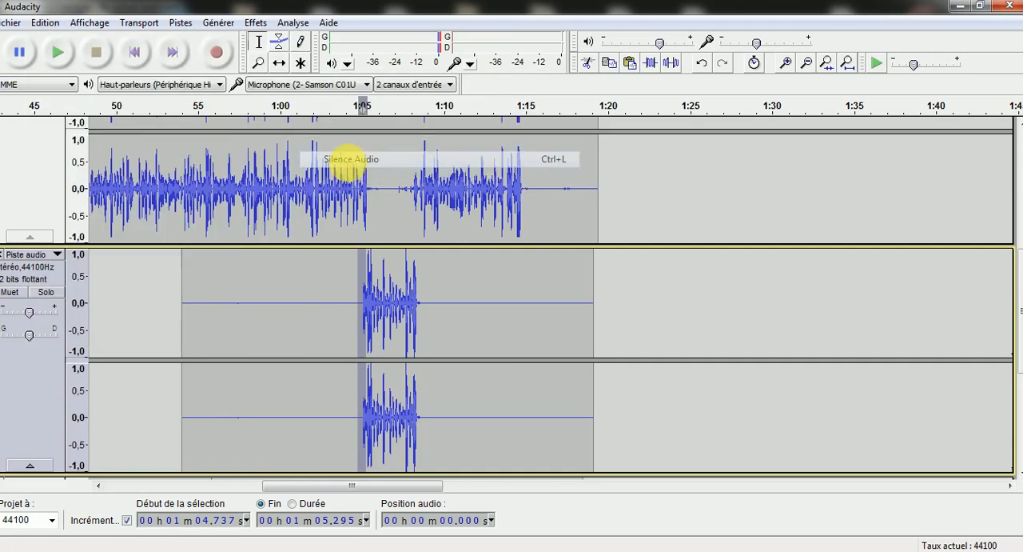
Play the mix from about 1:03.5 to check the transition into the short vocal, and stop playback
{"action": "left_click", "coordinate": [338, 278]}
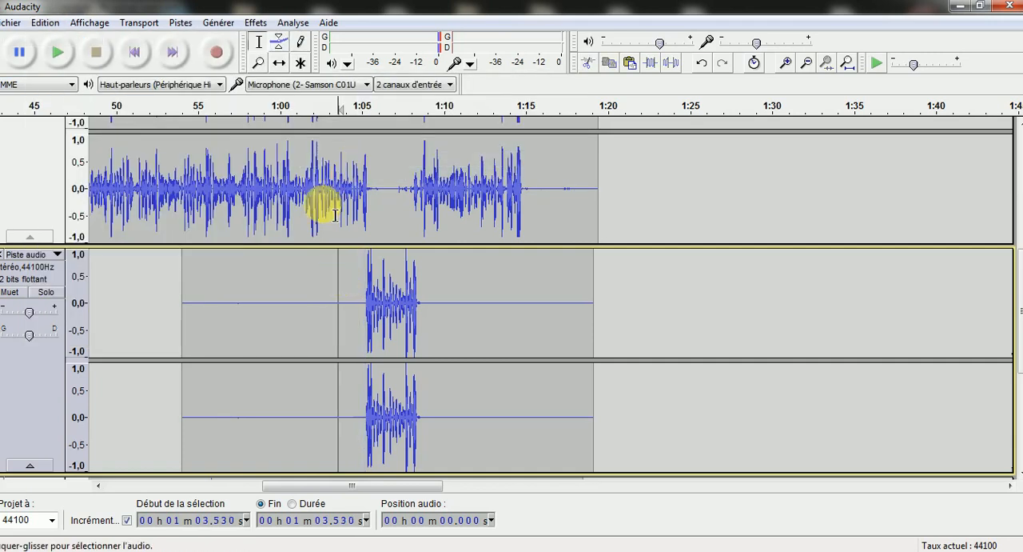
{"action": "left_click", "coordinate": [62, 56]}
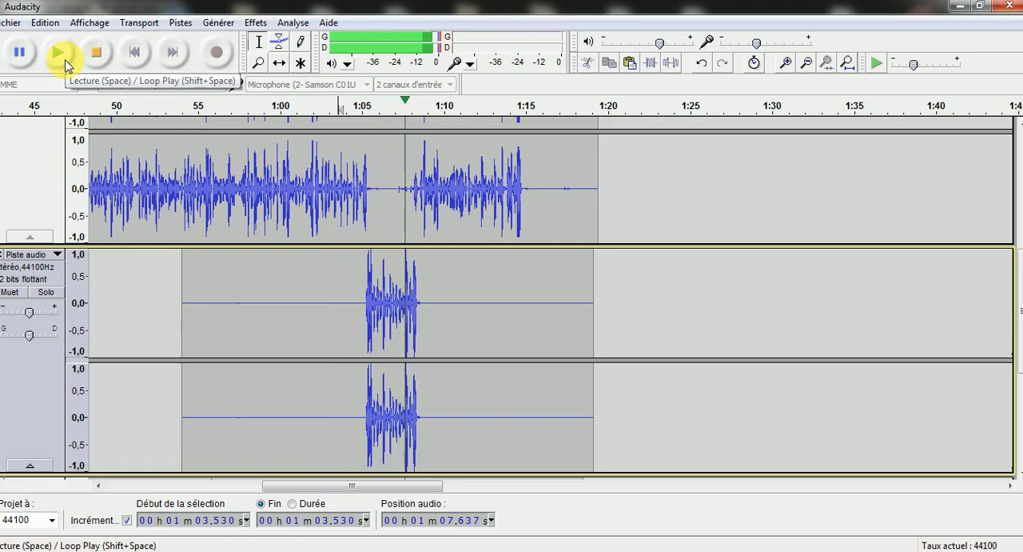
{"action": "left_click", "coordinate": [96, 52]}
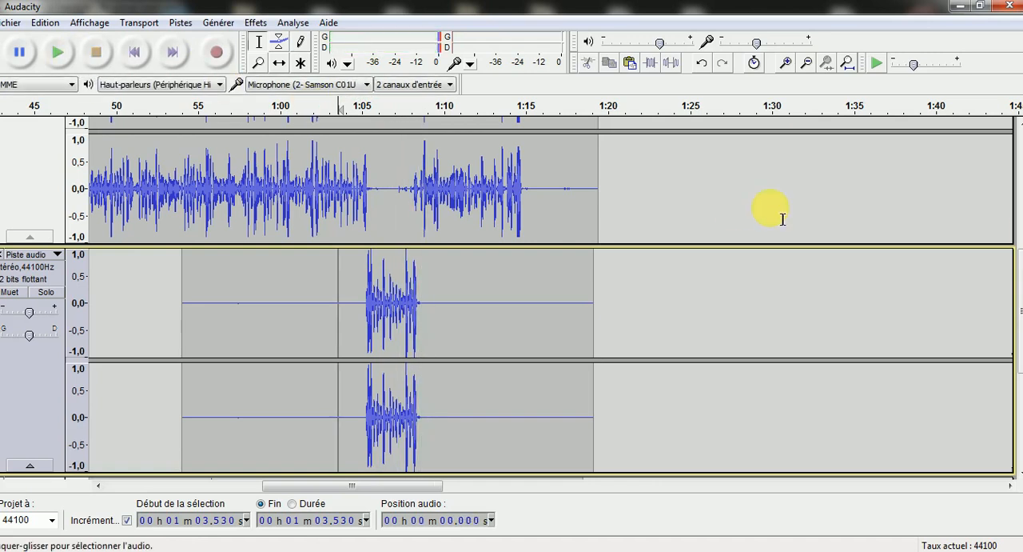
Reduce the last vocal track's volume between 1:05.062 and 1:09.056 with an amplification of -3.2 dB
{"action": "left_click_drag", "start_coordinate": [1015, 264], "coordinate": [1007, 309]}
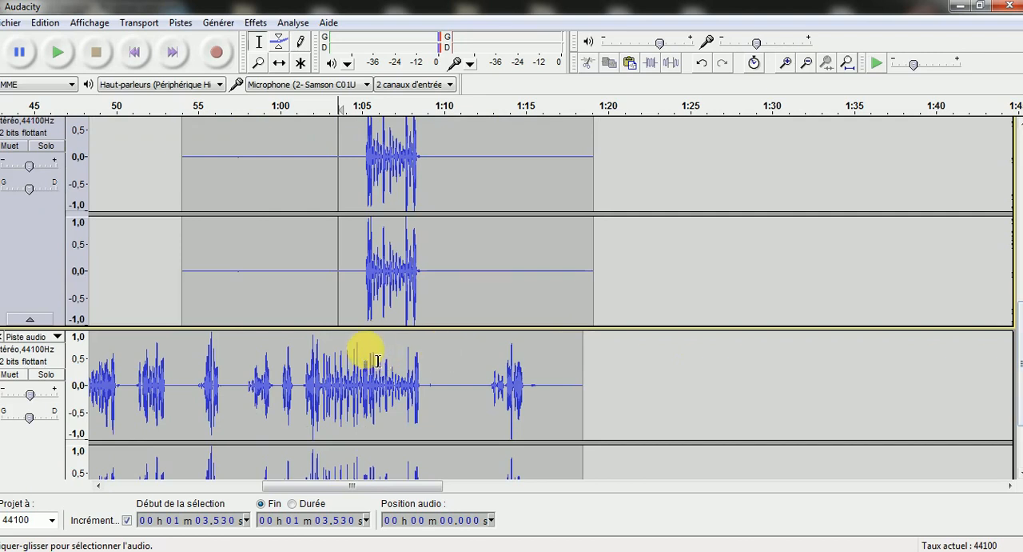
{"action": "left_click_drag", "start_coordinate": [366, 360], "coordinate": [428, 356]}
{"action": "scroll", "coordinate": [379, 359], "scroll_direction": "down", "scroll_amount": 3}
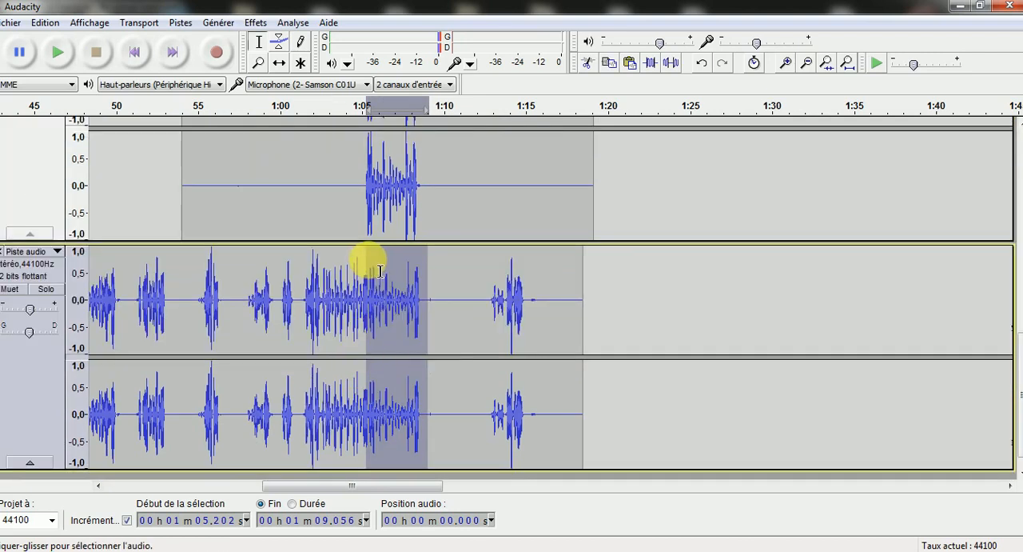
{"action": "left_click_drag", "start_coordinate": [367, 259], "coordinate": [364, 260]}
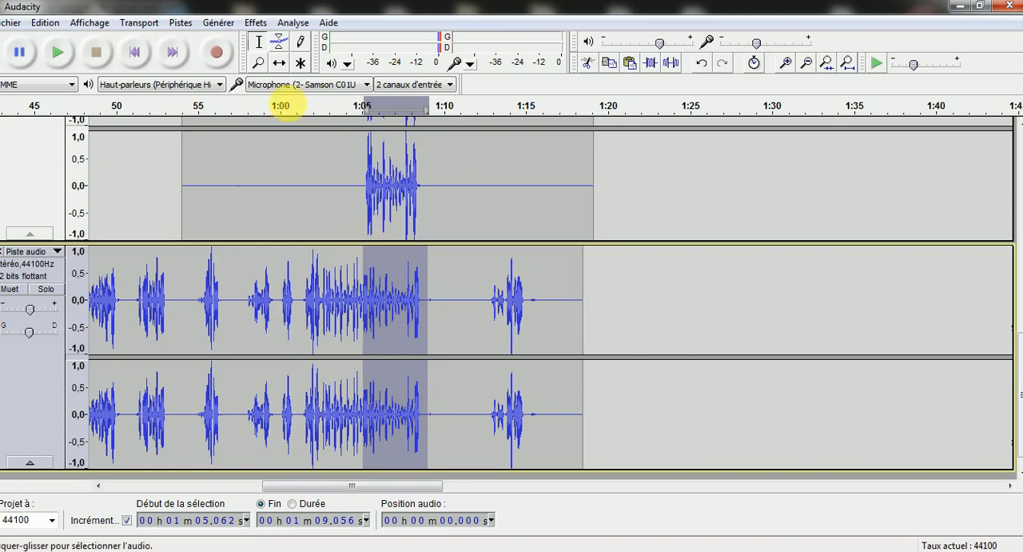
{"action": "left_click", "coordinate": [256, 24]}
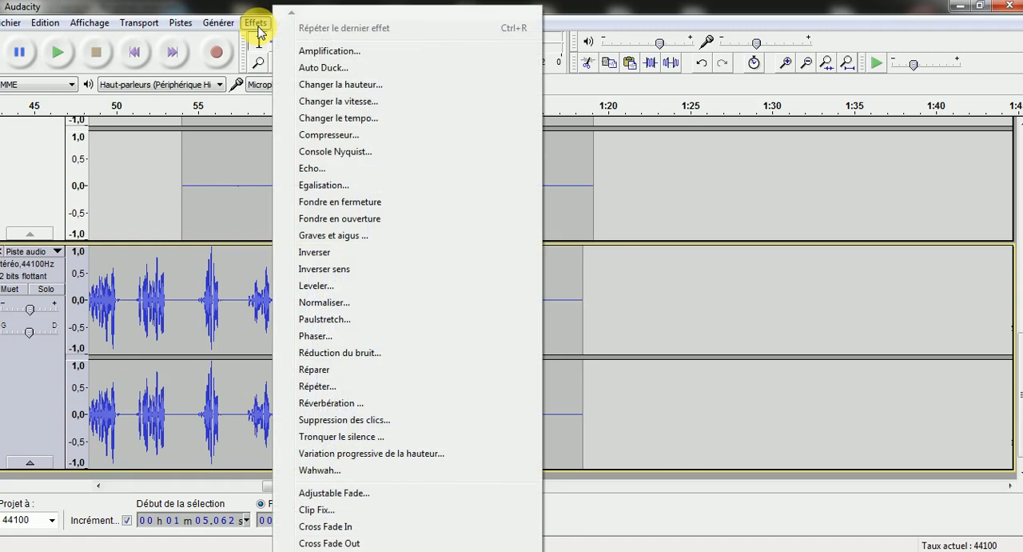
{"action": "left_click", "coordinate": [313, 53]}
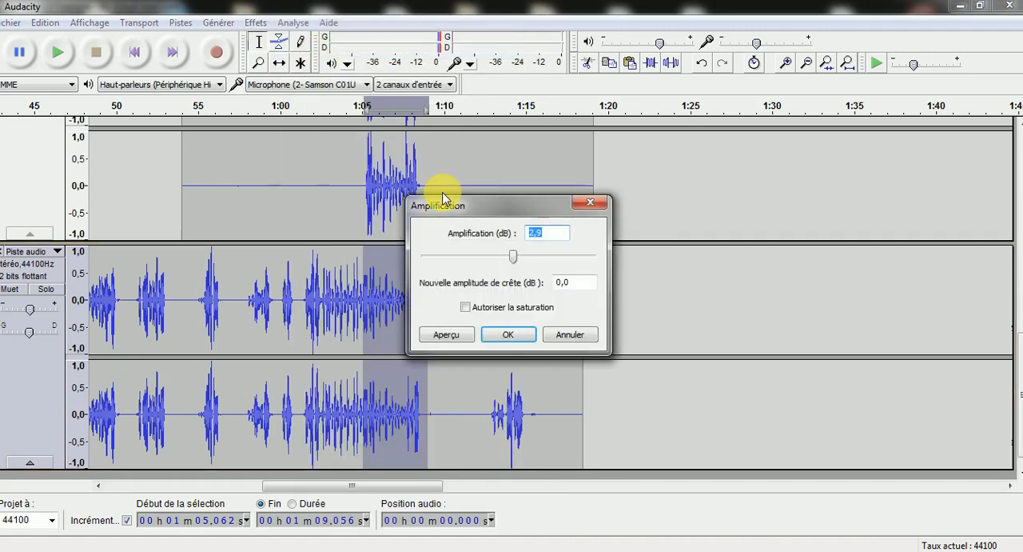
{"action": "left_click", "coordinate": [512, 256]}
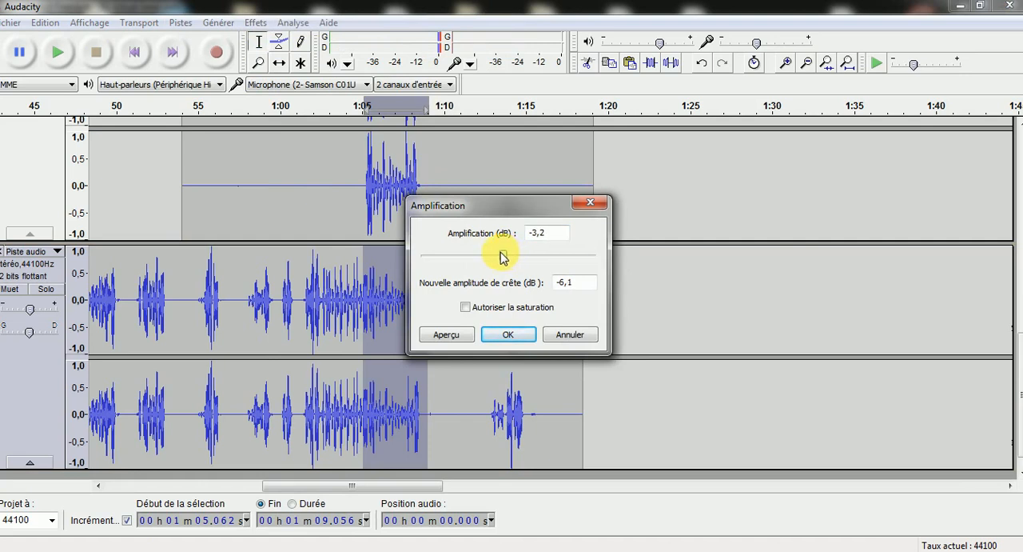
{"action": "left_click", "coordinate": [505, 336]}
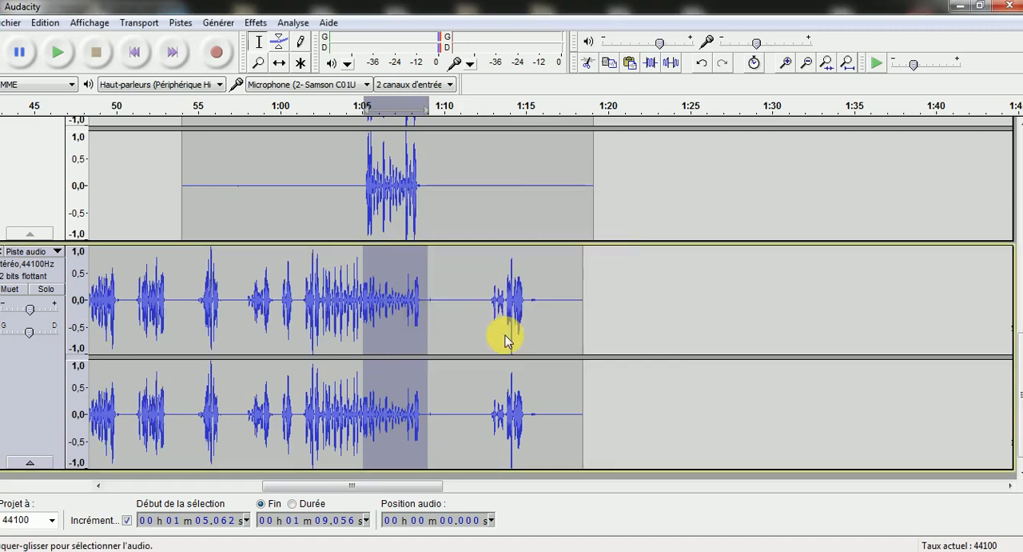
Play the mix from about 1:02.5 to the end of the recorded phrases to check the lowered passage
{"action": "left_click", "coordinate": [345, 253]}
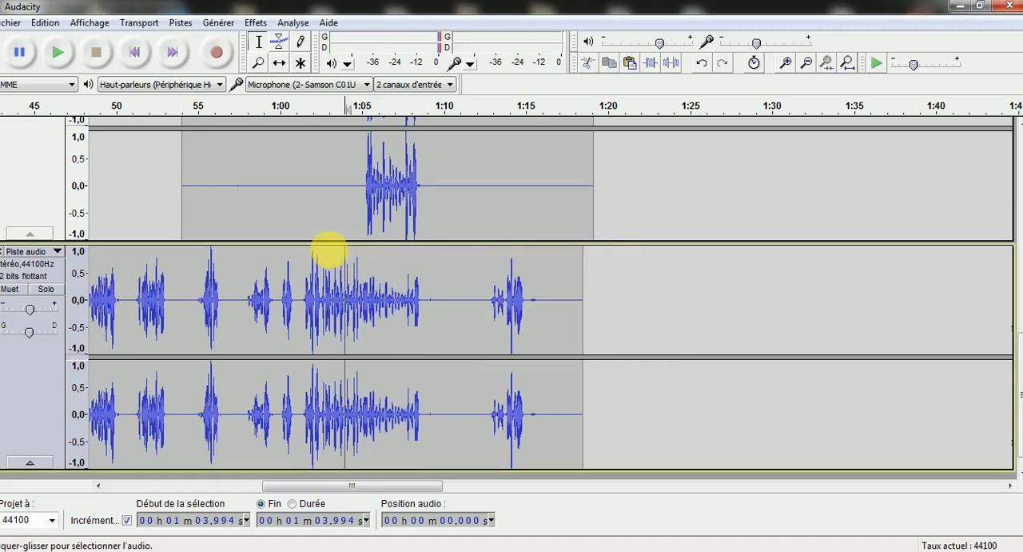
{"action": "left_click", "coordinate": [324, 253]}
{"action": "left_click", "coordinate": [60, 55]}
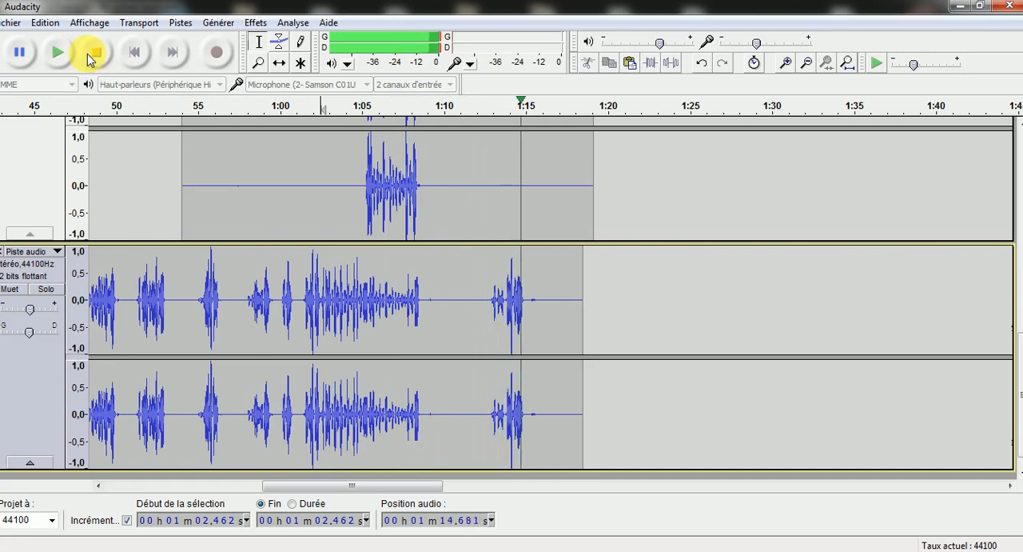
{"action": "left_click", "coordinate": [88, 56]}
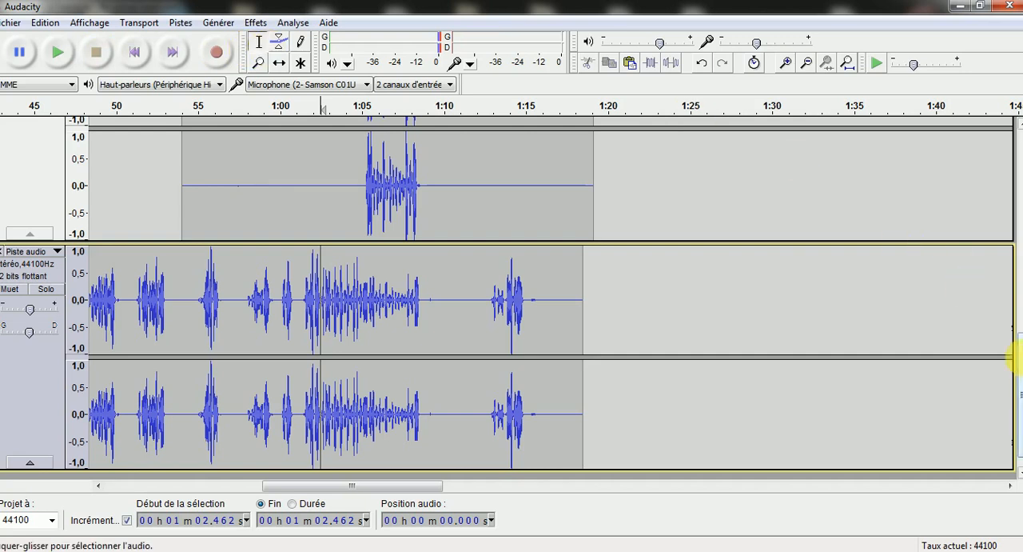
Save the Audacity project as "projet formation" in the enregistrement folder and minimise the open project windows
{"action": "left_click_drag", "start_coordinate": [1015, 358], "coordinate": [1010, 105]}
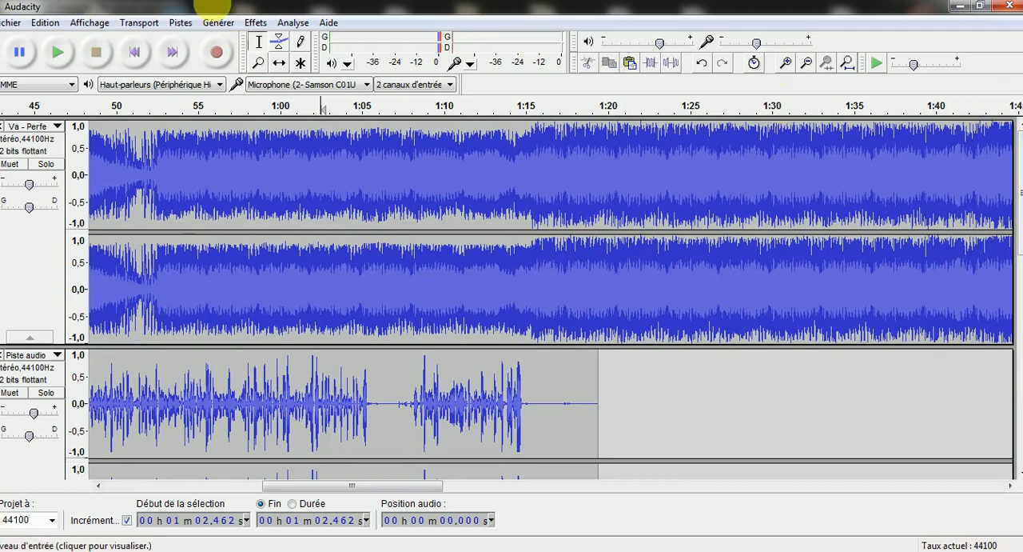
{"action": "left_click", "coordinate": [9, 24]}
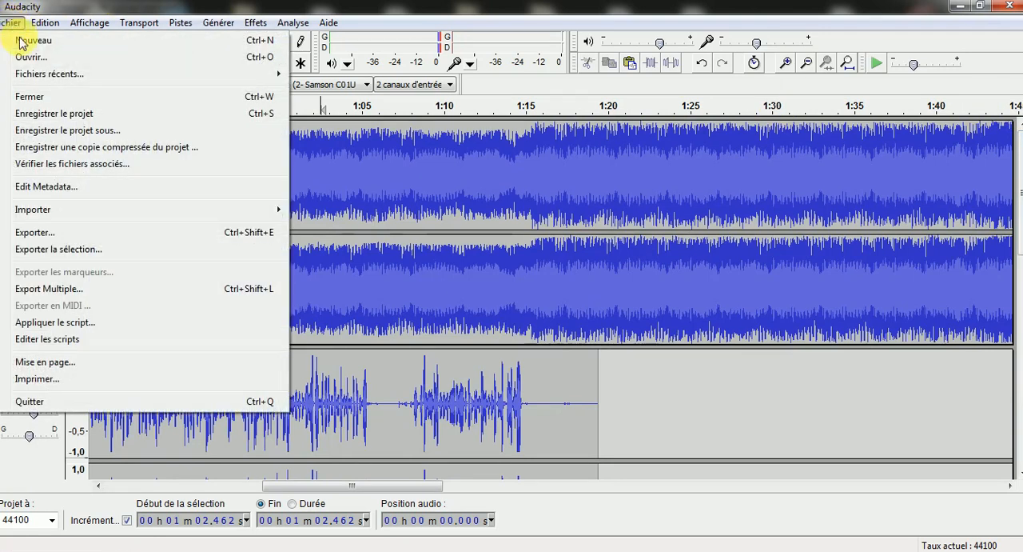
{"action": "left_click", "coordinate": [67, 114]}
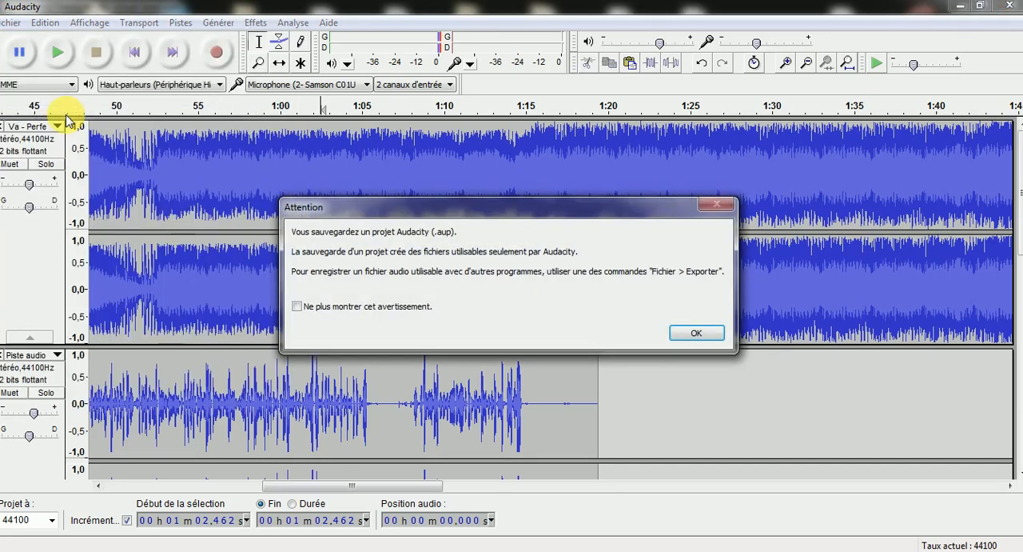
{"action": "left_click", "coordinate": [696, 332]}
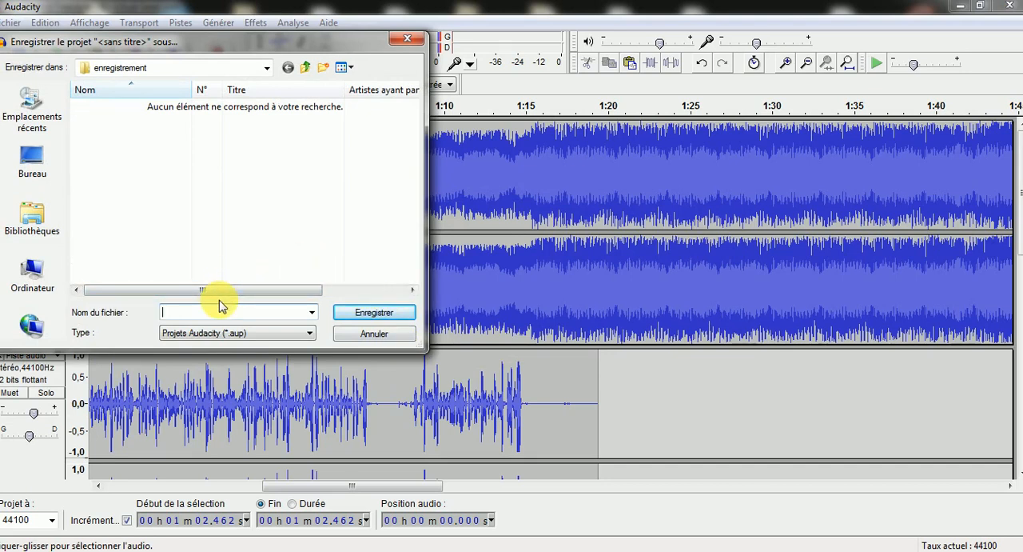
{"action": "type", "text": "projet formation"}
{"action": "key", "text": "Return"}
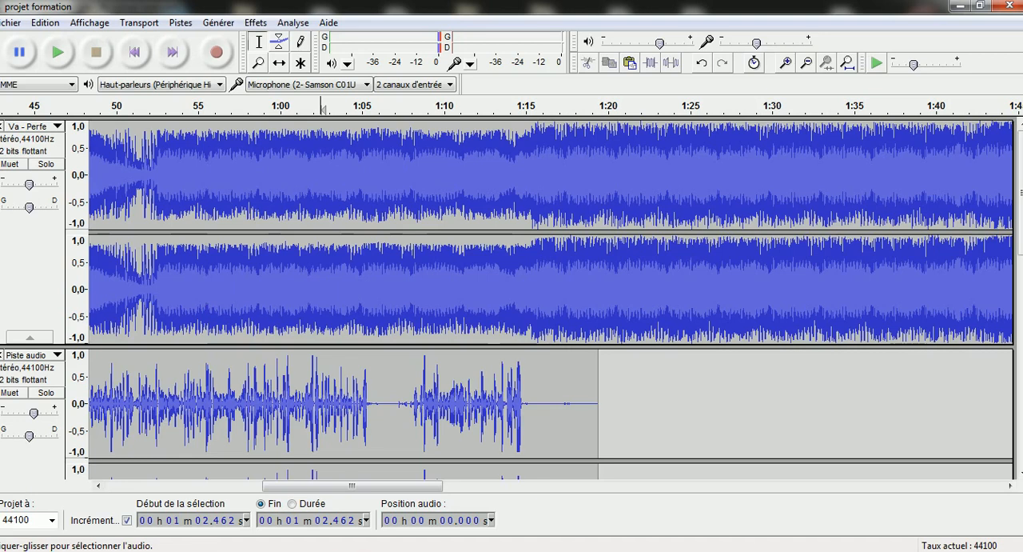
{"action": "left_click", "coordinate": [960, 5]}
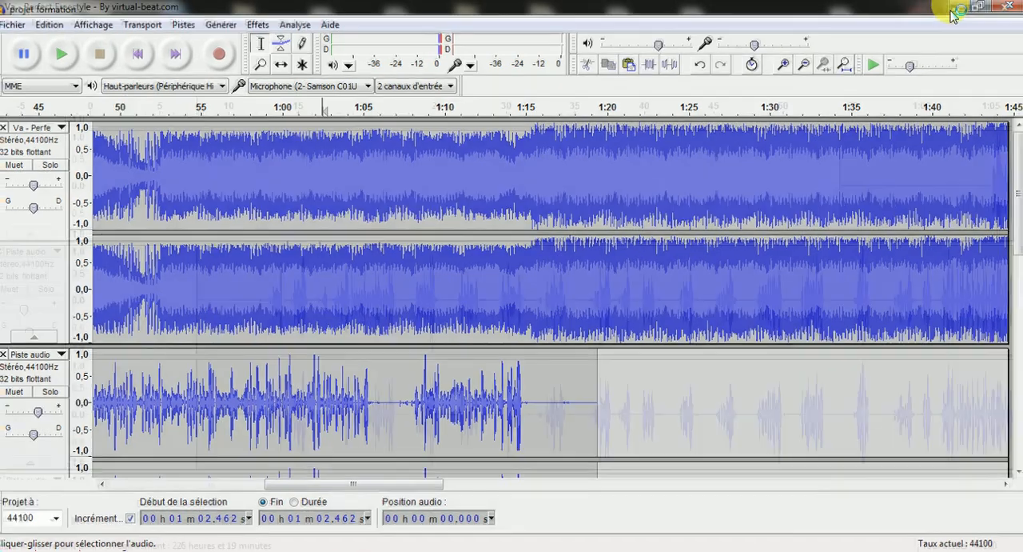
{"action": "left_click", "coordinate": [960, 6]}
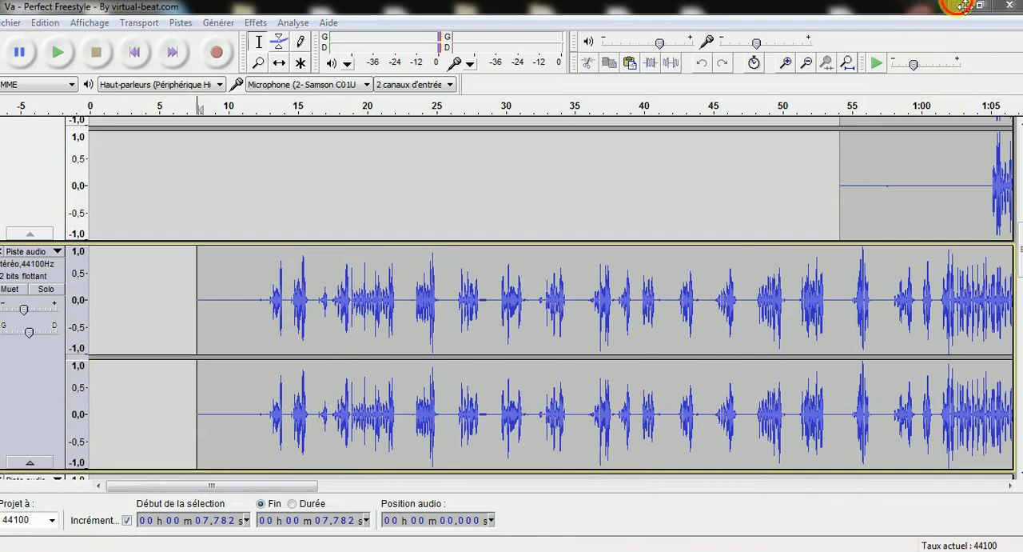